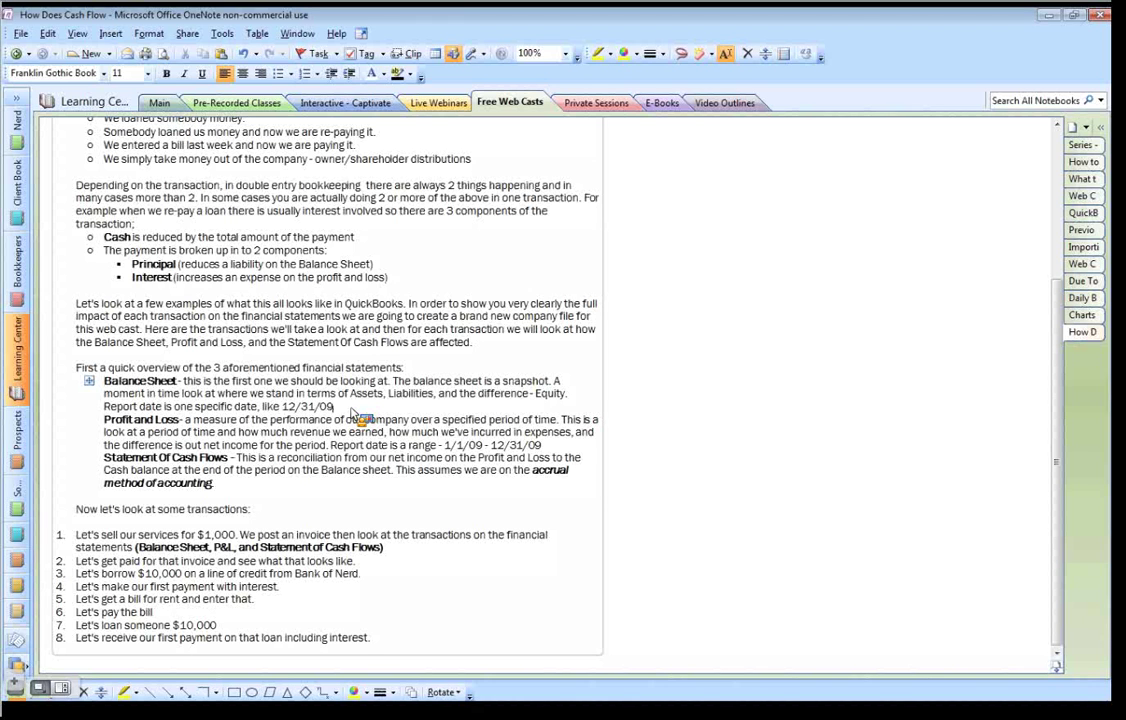
Switch to the How Does Cash Flow workbook in Excel and examine the credit and debit entries of the $1,000 services sale.
key(alt+Tab)
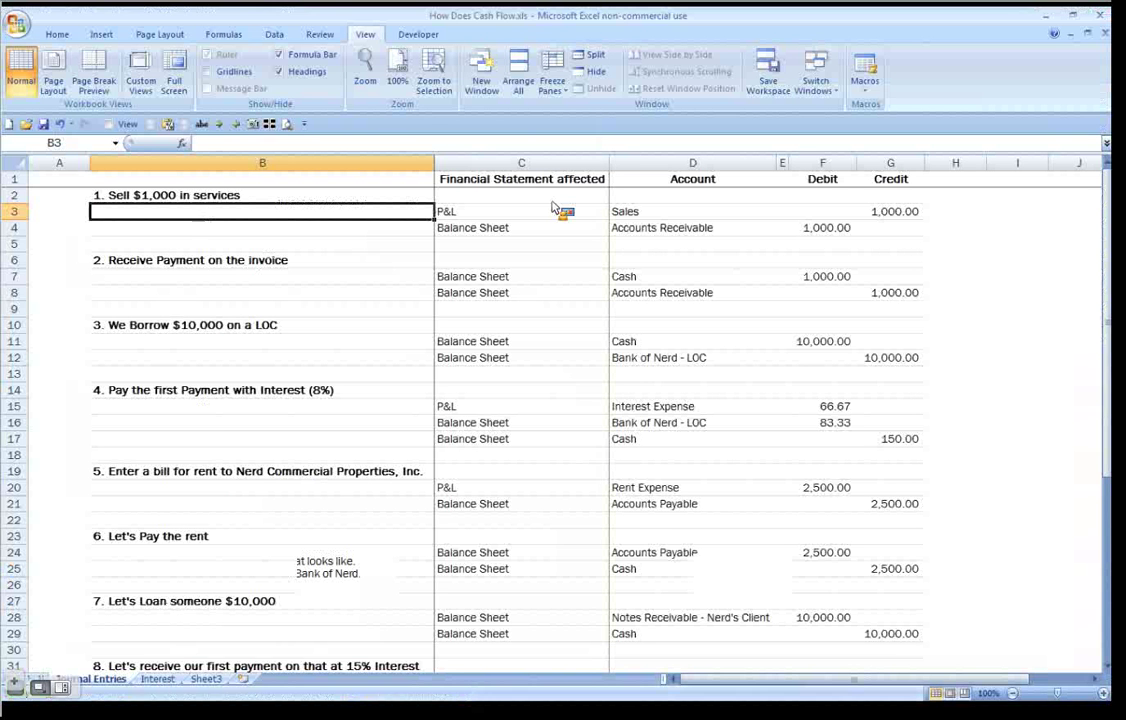
click(630, 213)
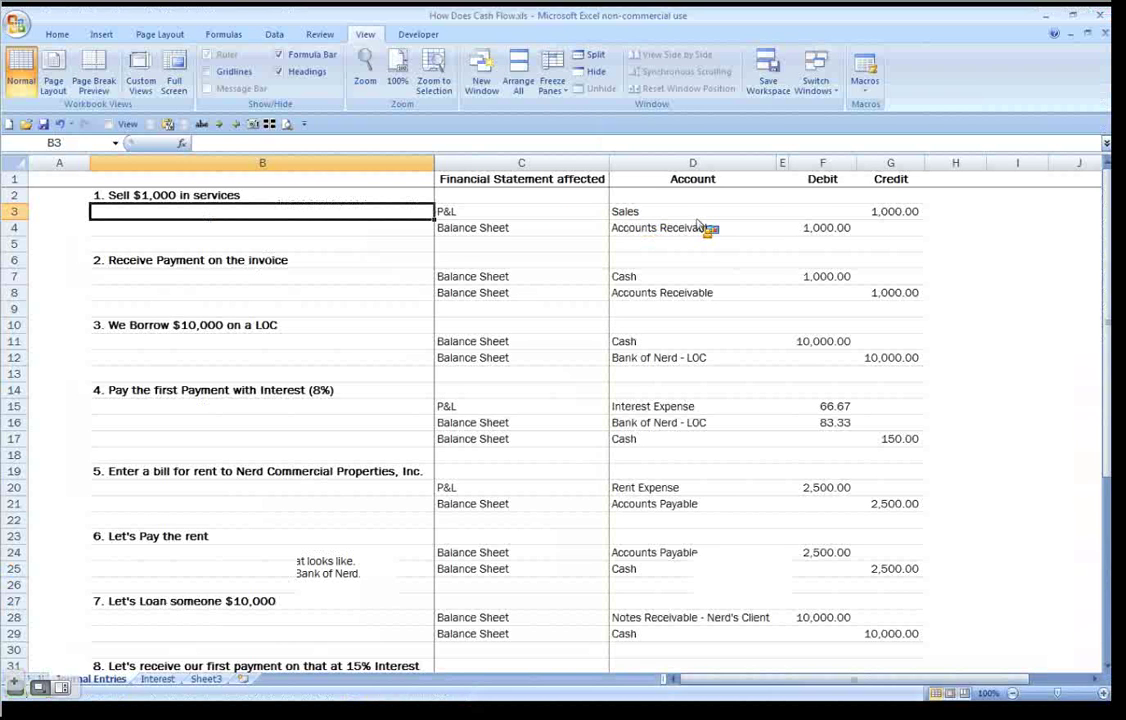
click(903, 213)
click(852, 230)
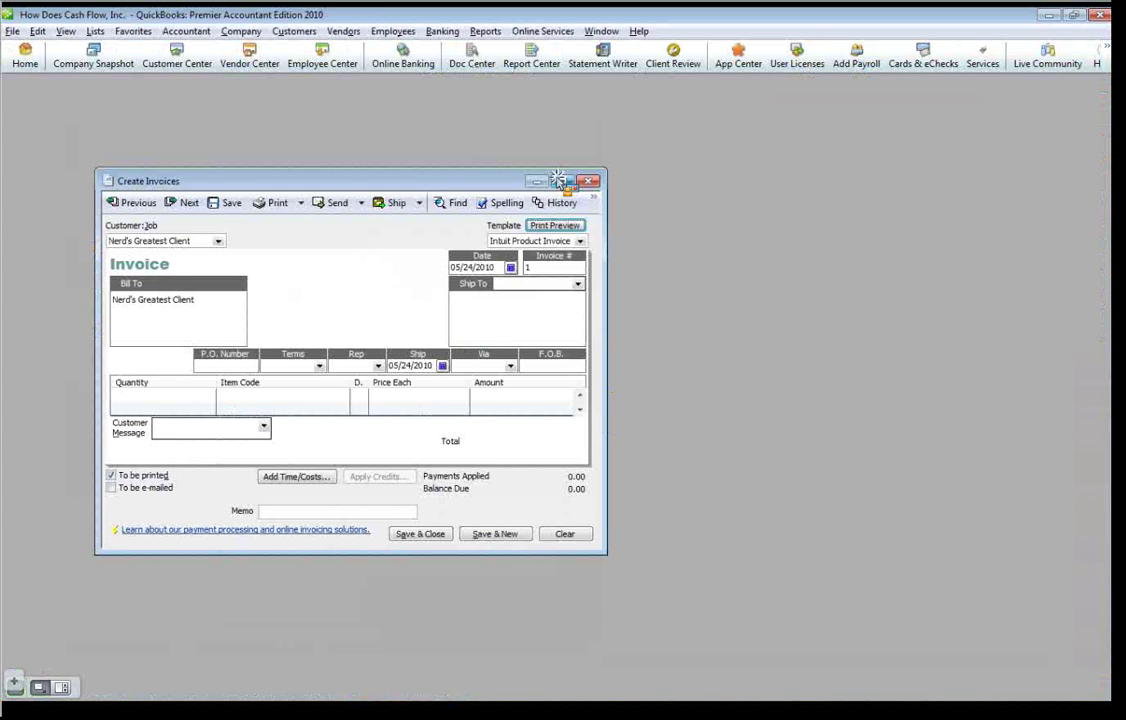
Maximize the Create Invoices window in QuickBooks and enter the Services item on the invoice's first line.
click(562, 181)
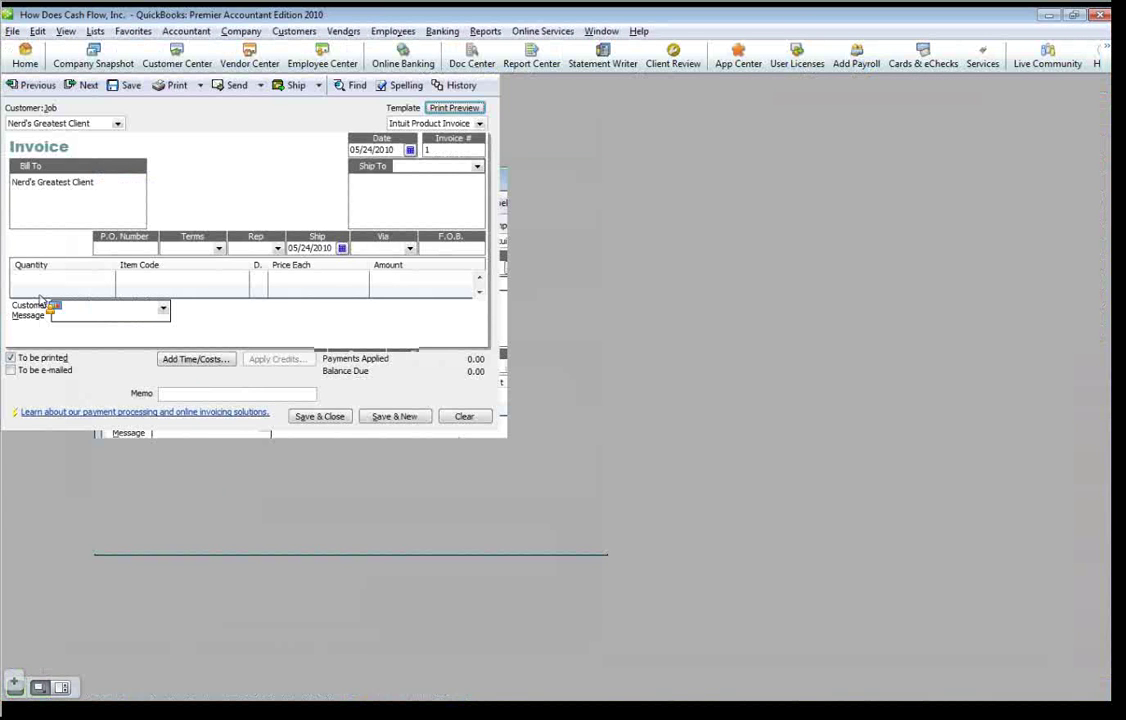
key(Tab)
text(Serv)
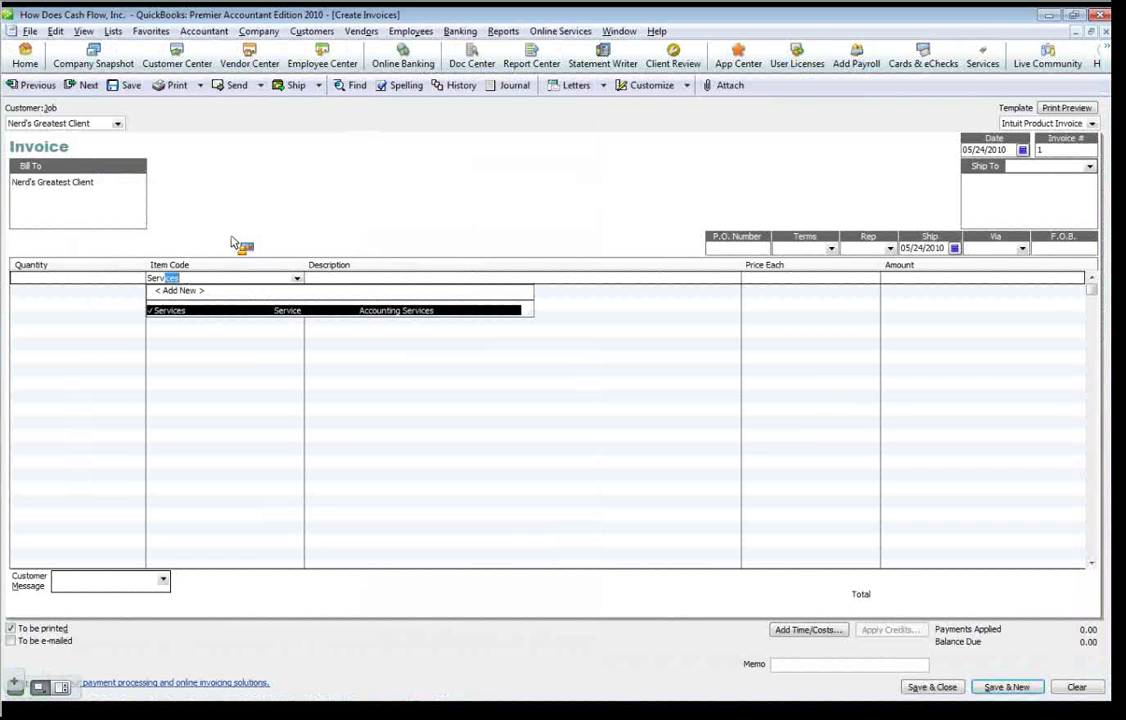
Open the Profit & Loss report and set its dates to This Fiscal Year-to-date.
click(503, 31)
mouse_move(650, 140)
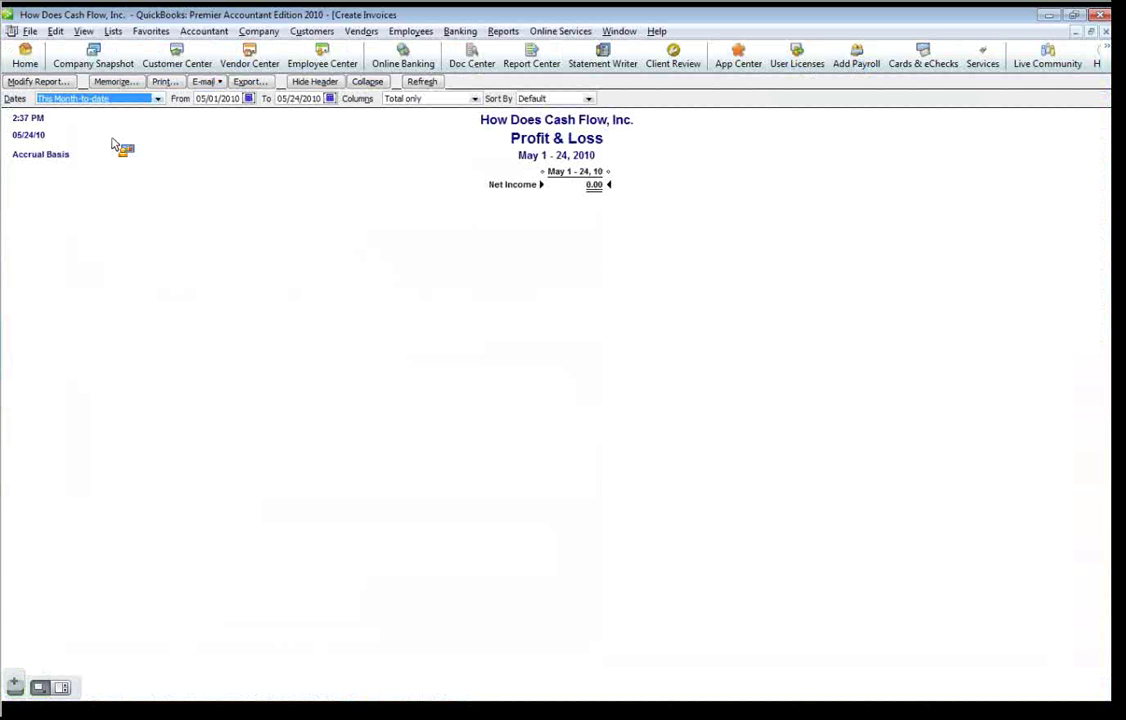
key(Down)
key(Down)
key(Down)
key(Down)
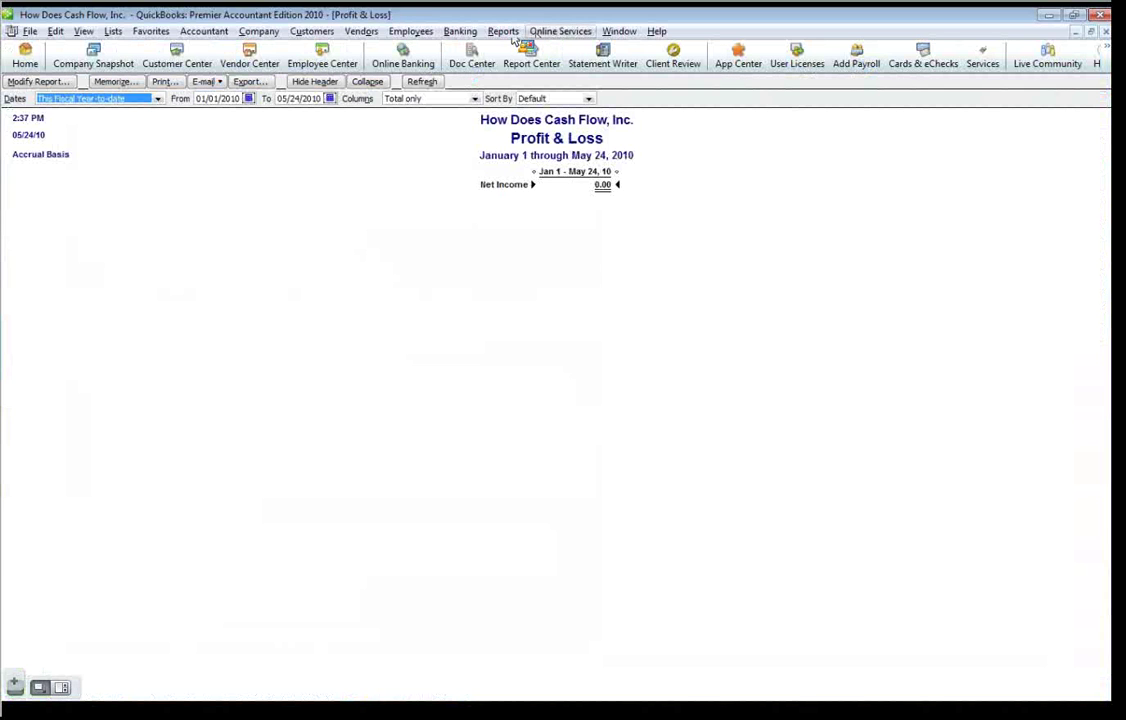
Look up the Company & Financial reports and save the Services invoice with a price of 1,000.00.
click(505, 32)
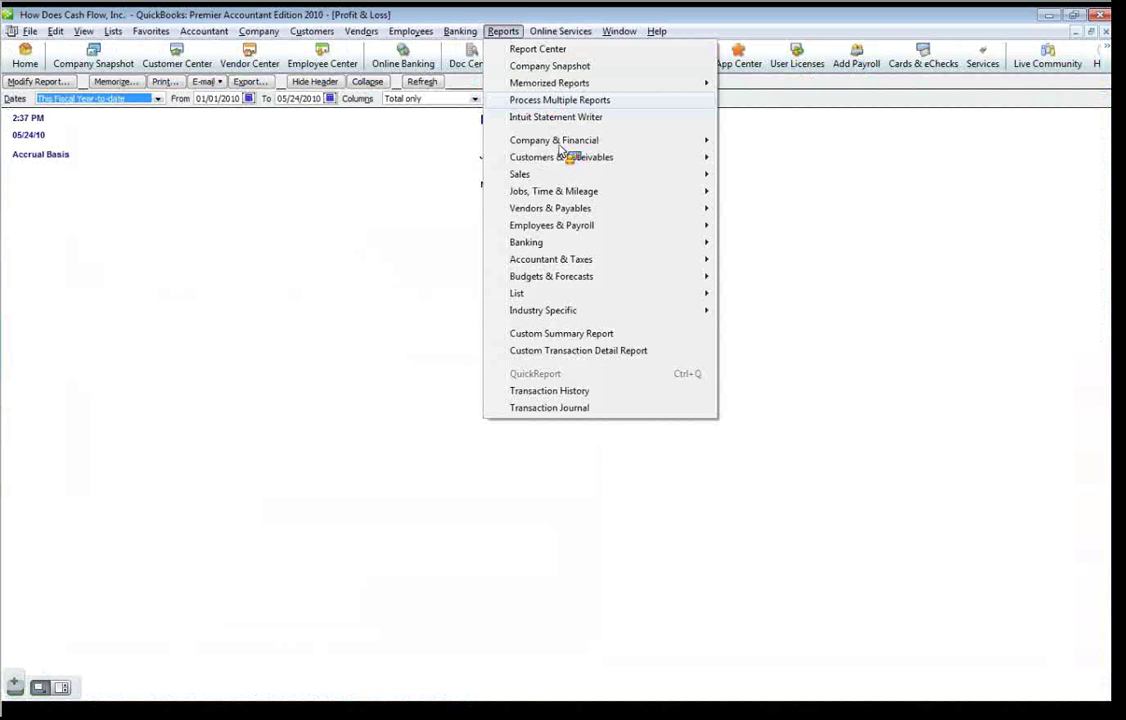
mouse_move(565, 150)
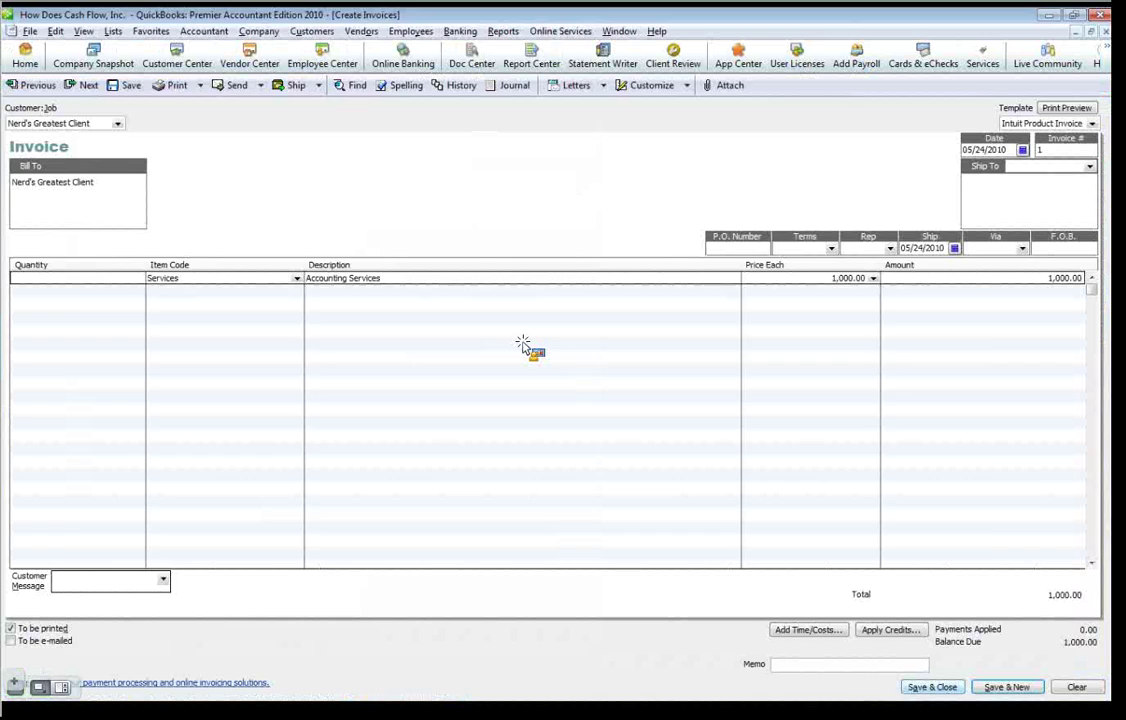
click(964, 102)
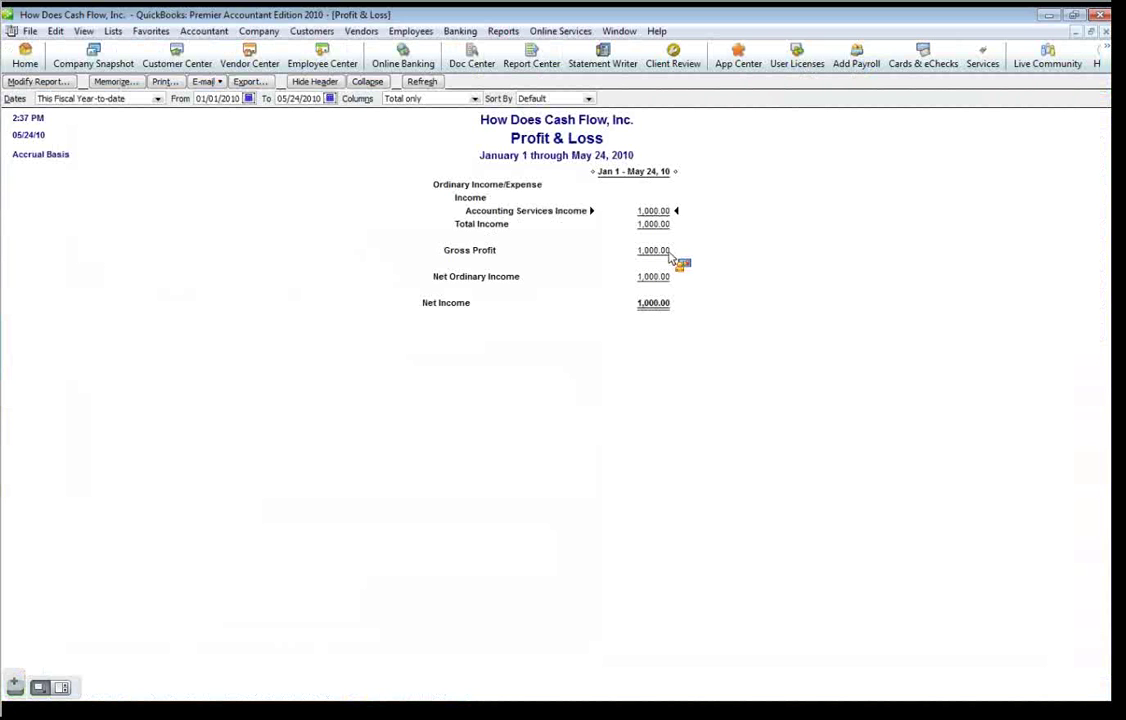
Compare the invoice payment's journal entry in the Excel workbook with the Profit & Loss report in QuickBooks.
key(alt+Tab)
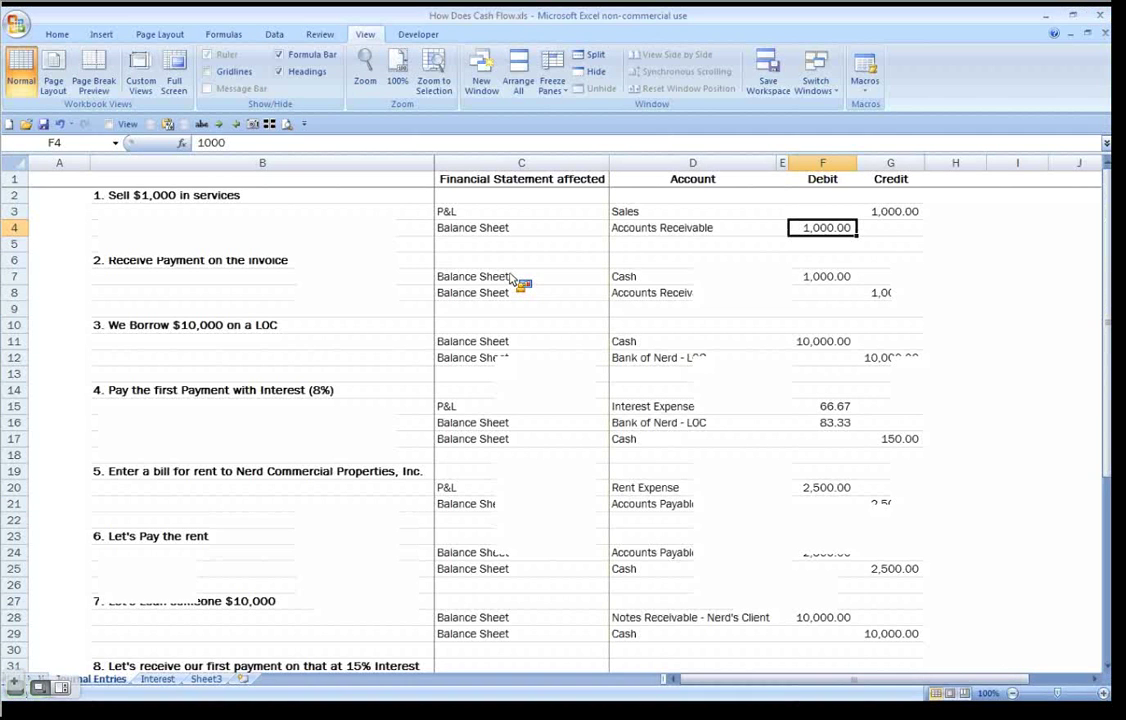
click(511, 279)
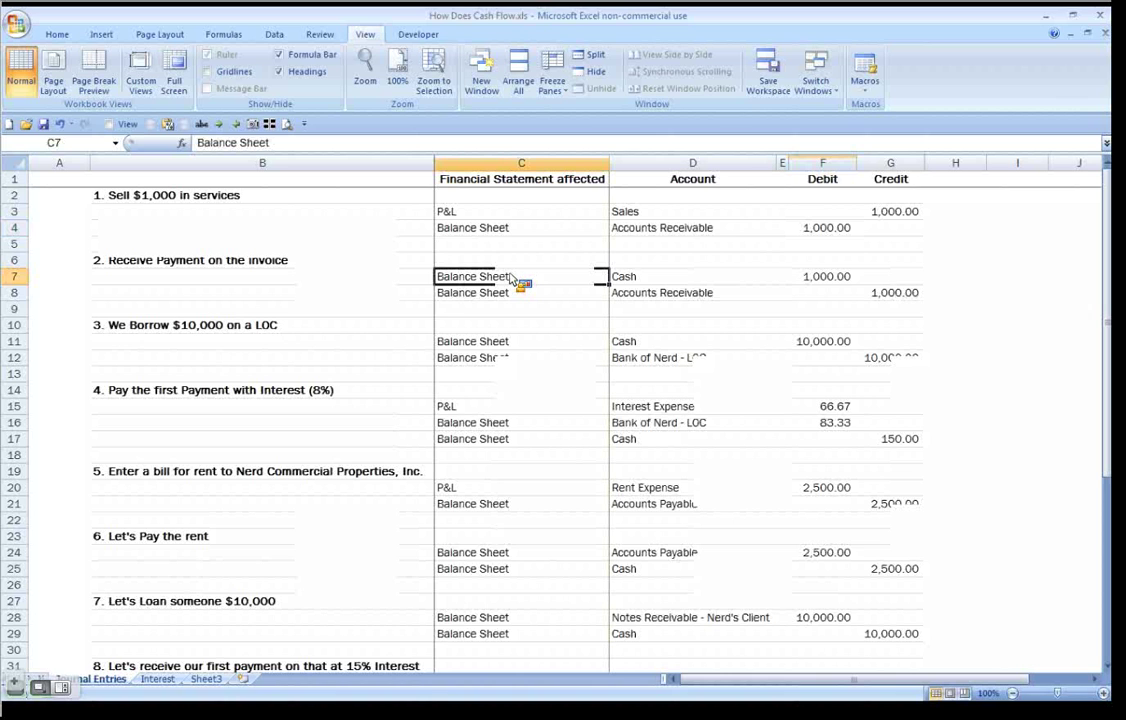
key(alt+Tab)
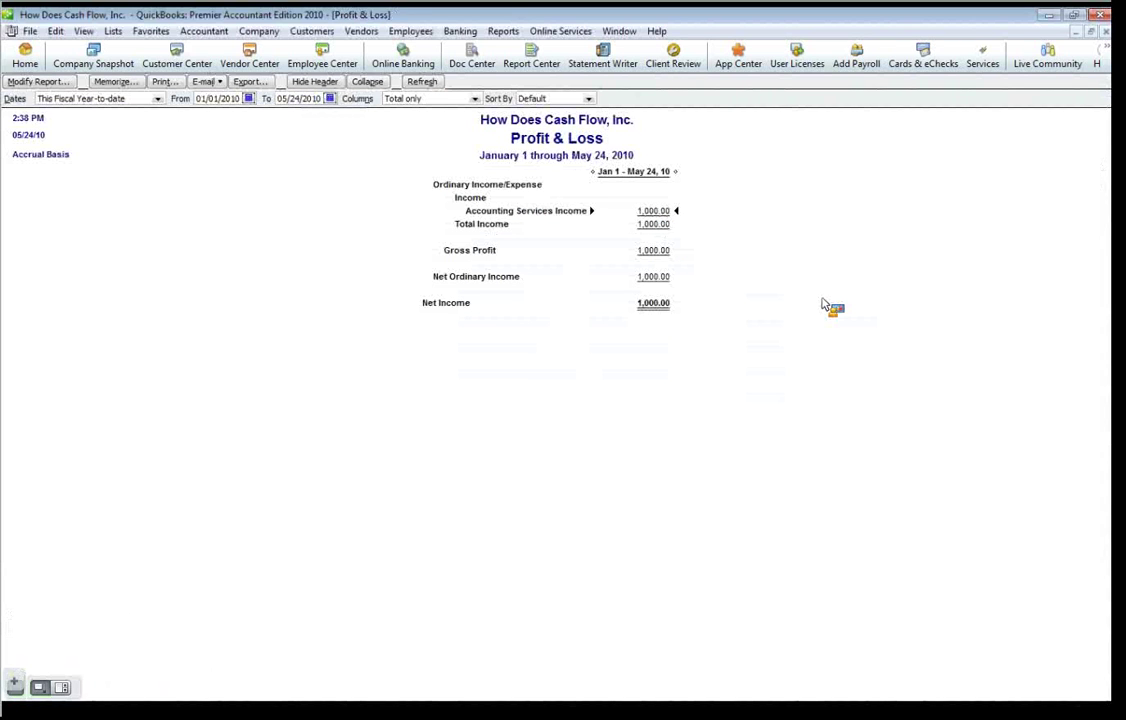
key(alt+Tab)
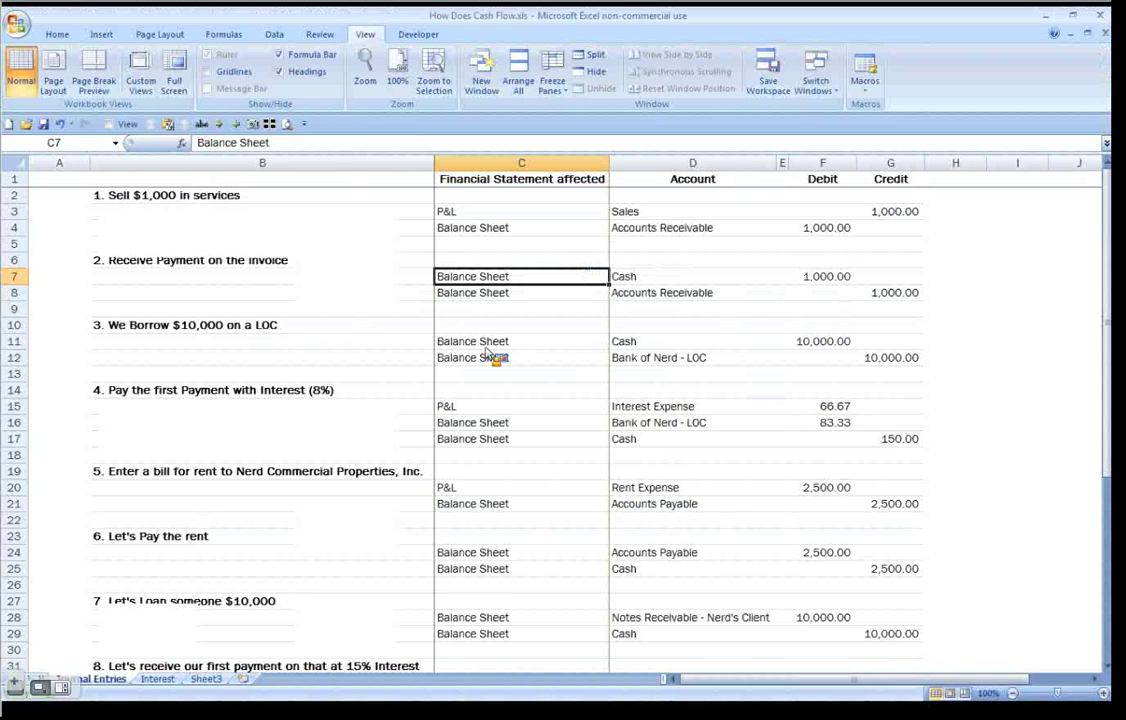
Switch to QuickBooks and set the From Account of the deposit into Bank Of Nerd to Bank of Nerd - LOC.
key(alt+Tab)
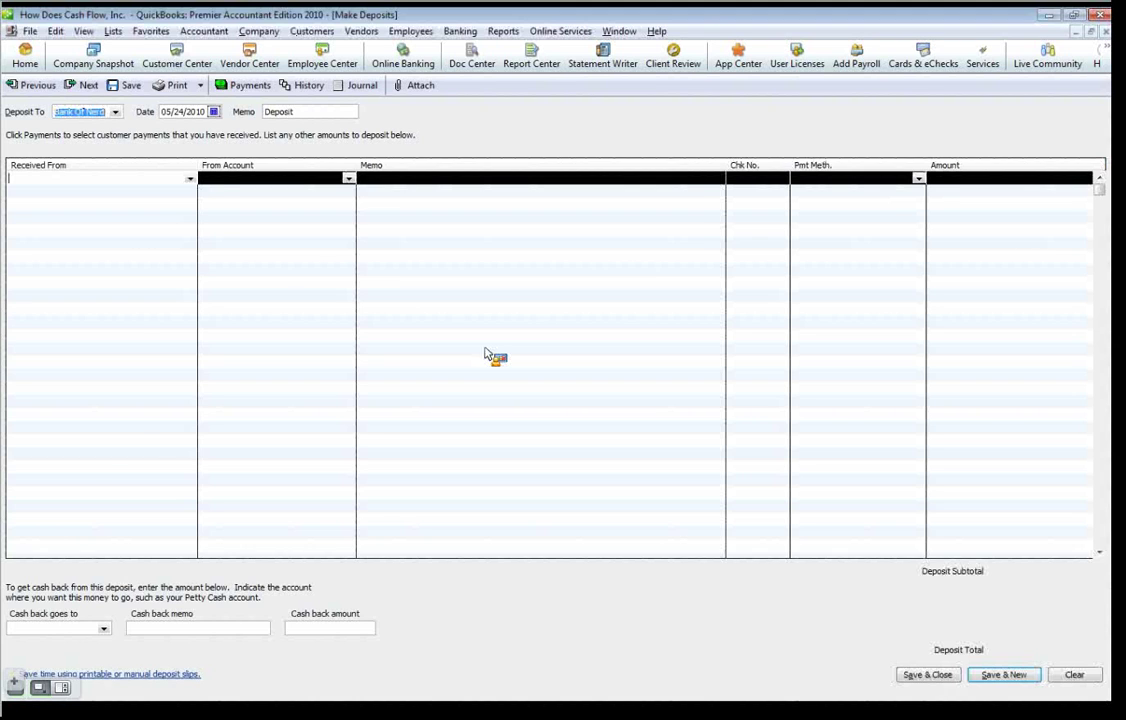
click(557, 320)
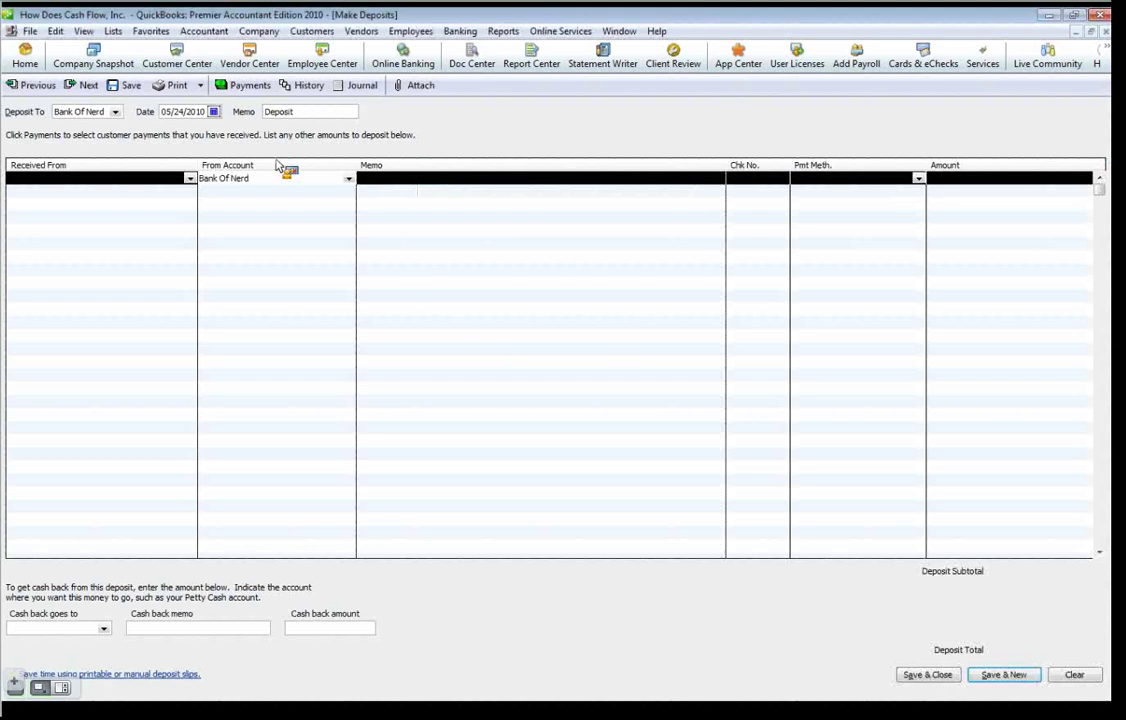
click(114, 111)
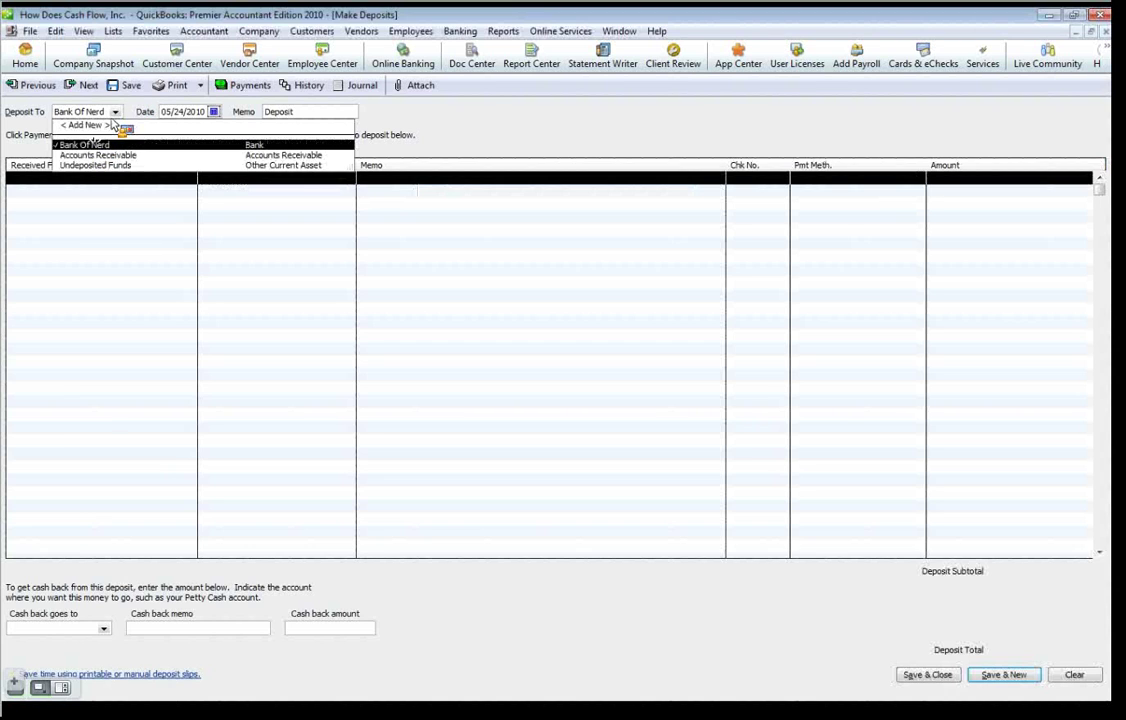
click(274, 175)
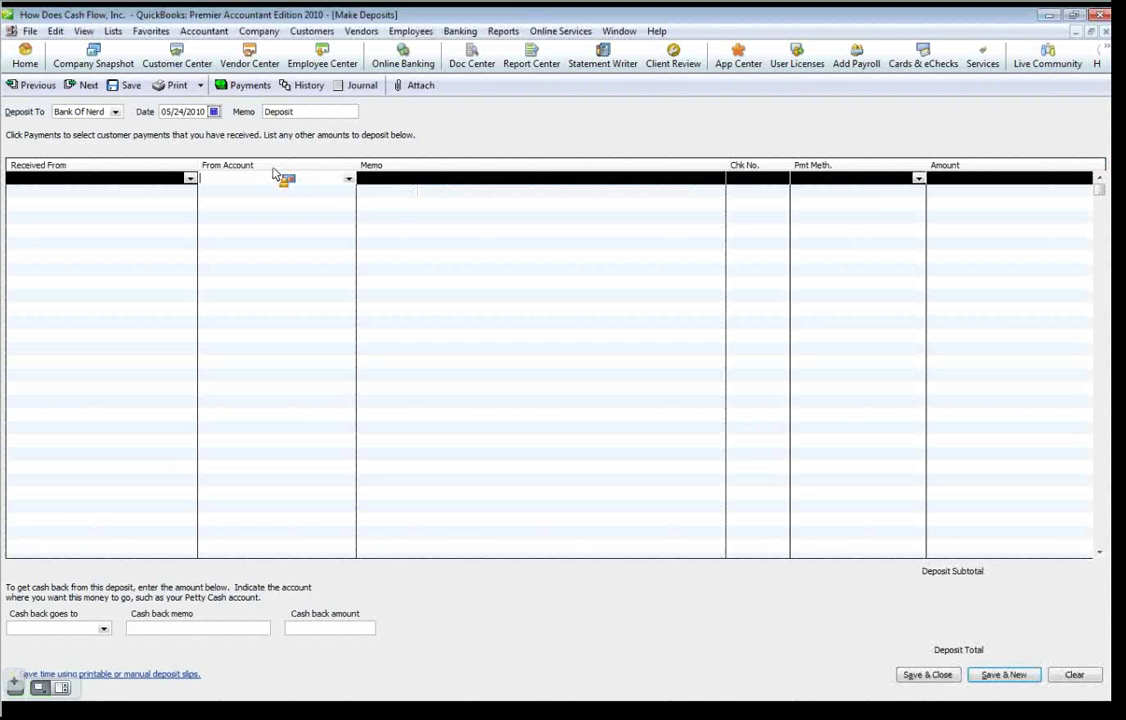
text(Bank Of Nerd)
key(Down)
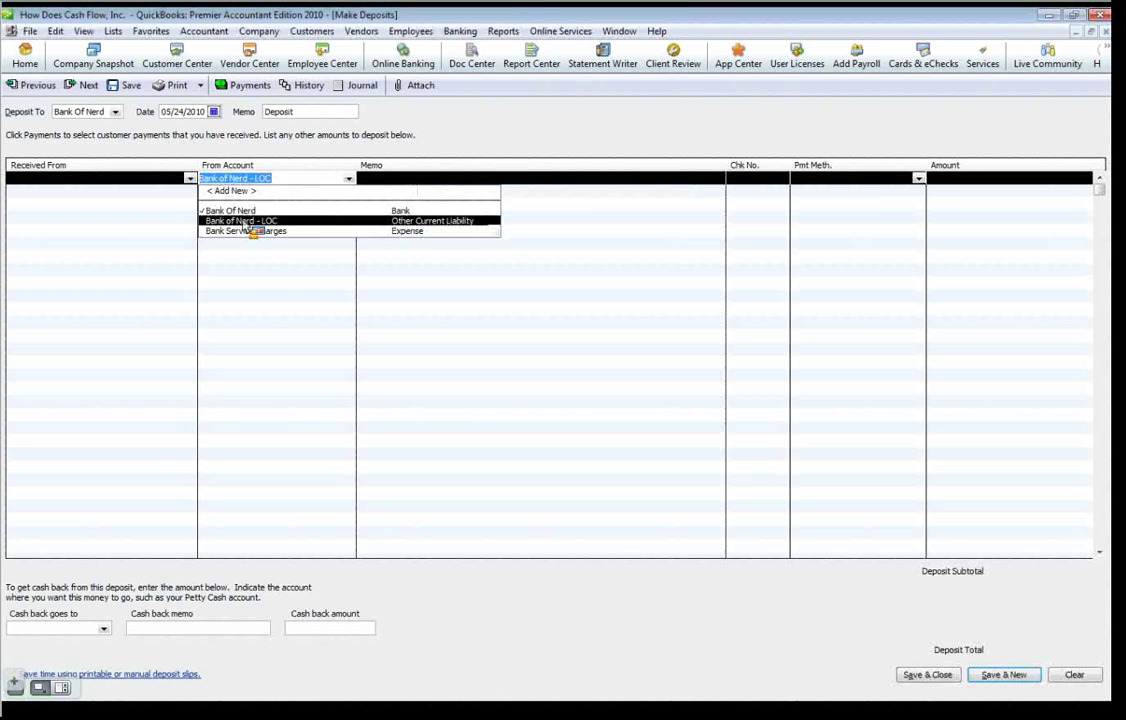
click(422, 222)
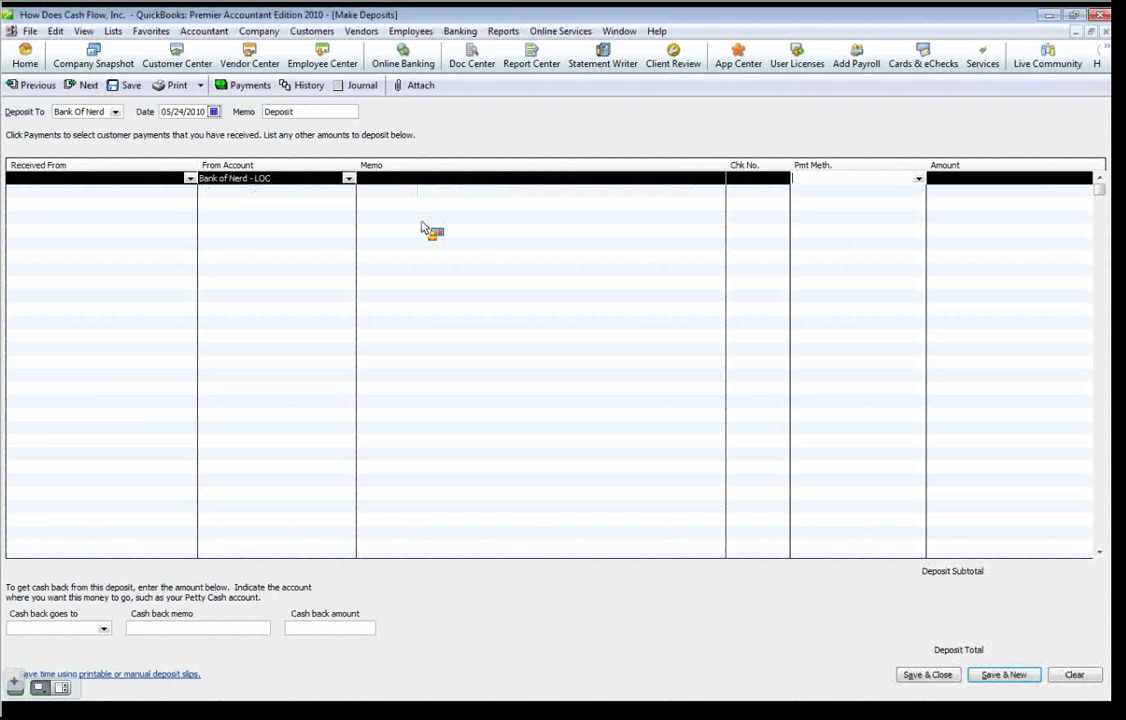
Set the deposit amount to 10,000 and save the deposit, returning to the financial reports.
text(10)
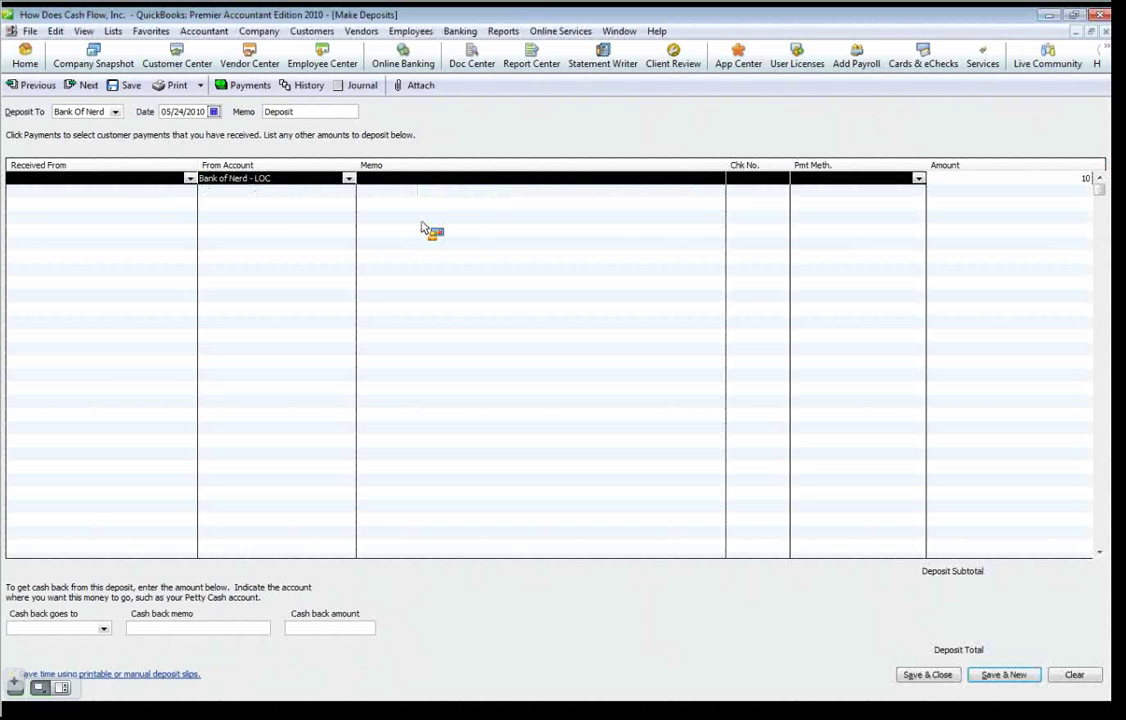
text(,000)
key(shift+Tab)
key(shift+Tab)
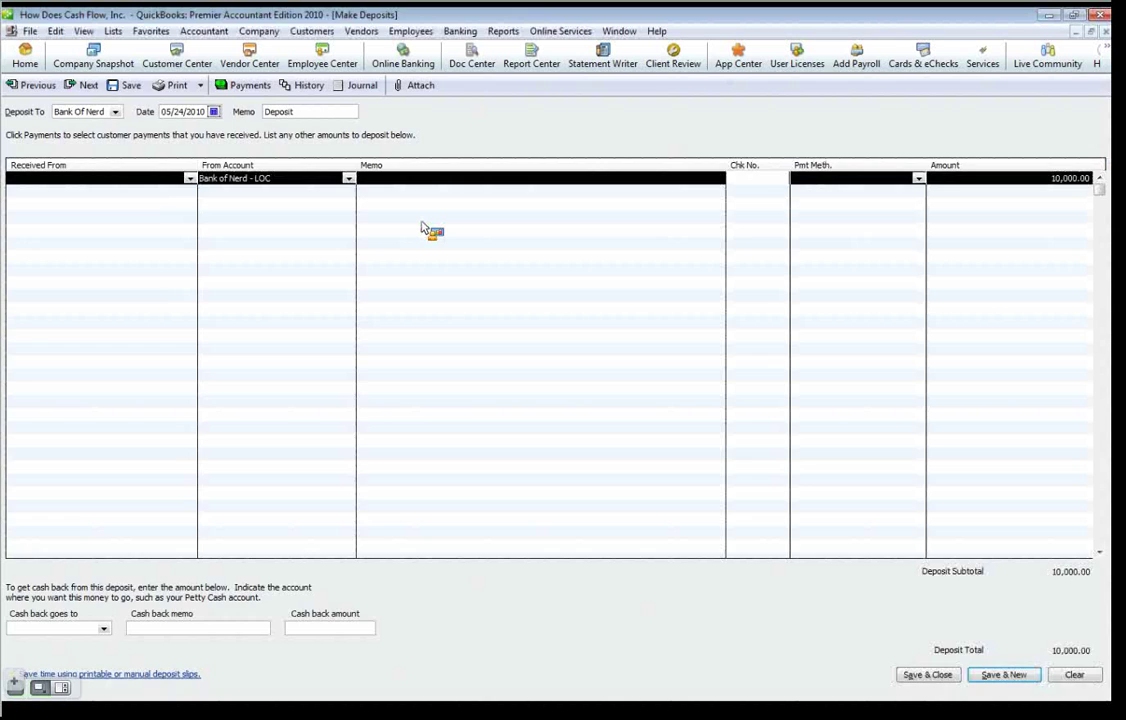
key(alt+a)
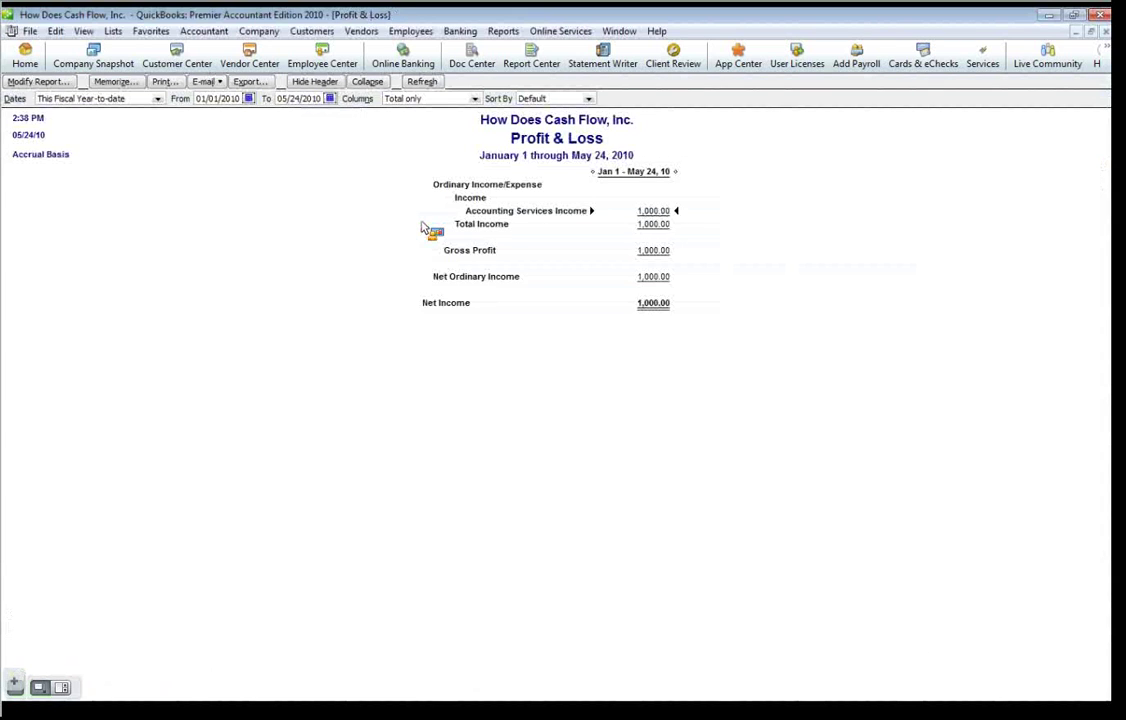
key(Escape)
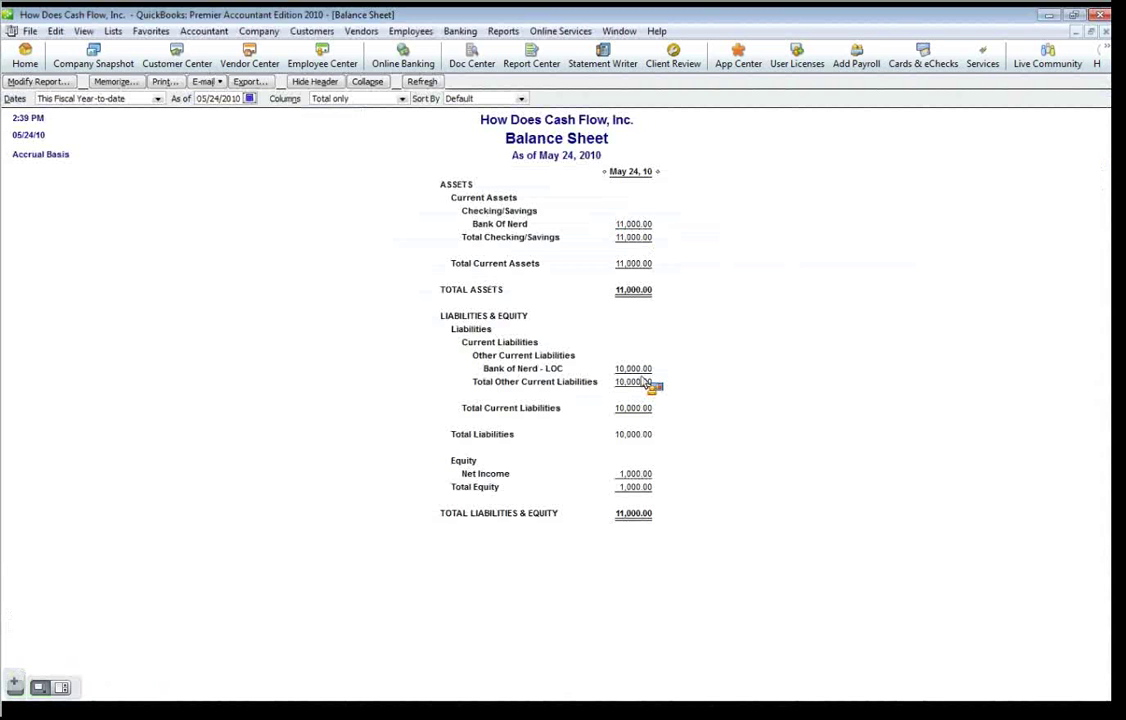
Compare the line-of-credit borrowing and first loan payment entries in the Excel workbook with the Profit & Loss report in QuickBooks.
key(alt+Tab)
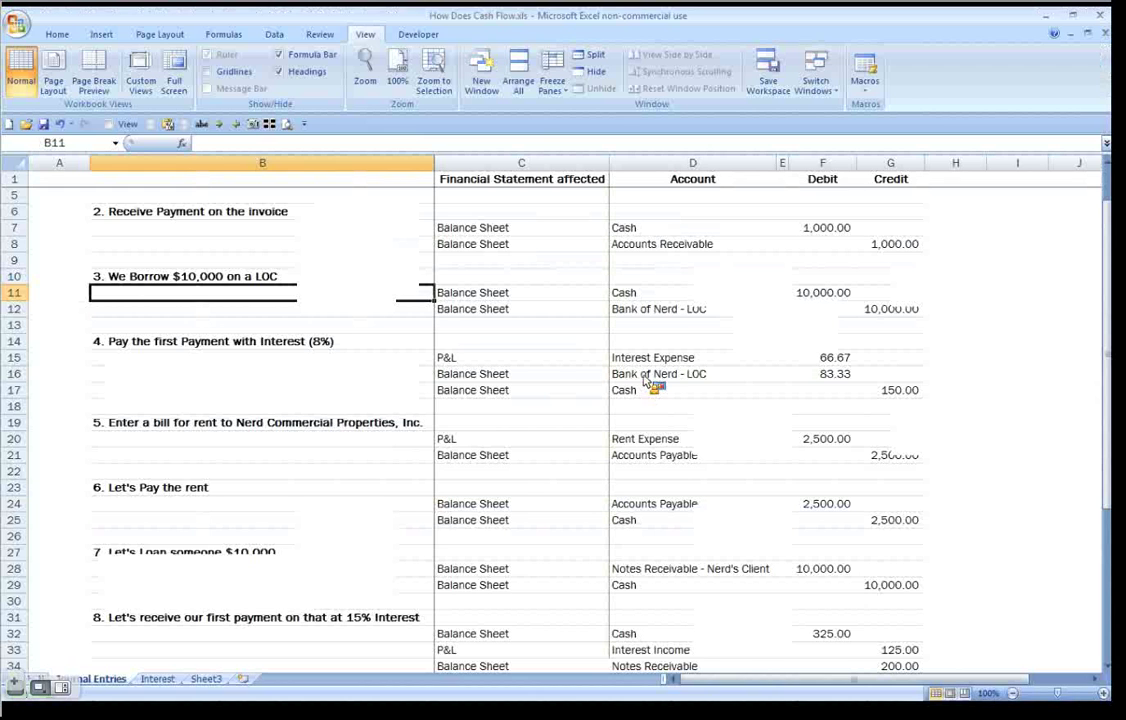
key(alt+Tab)
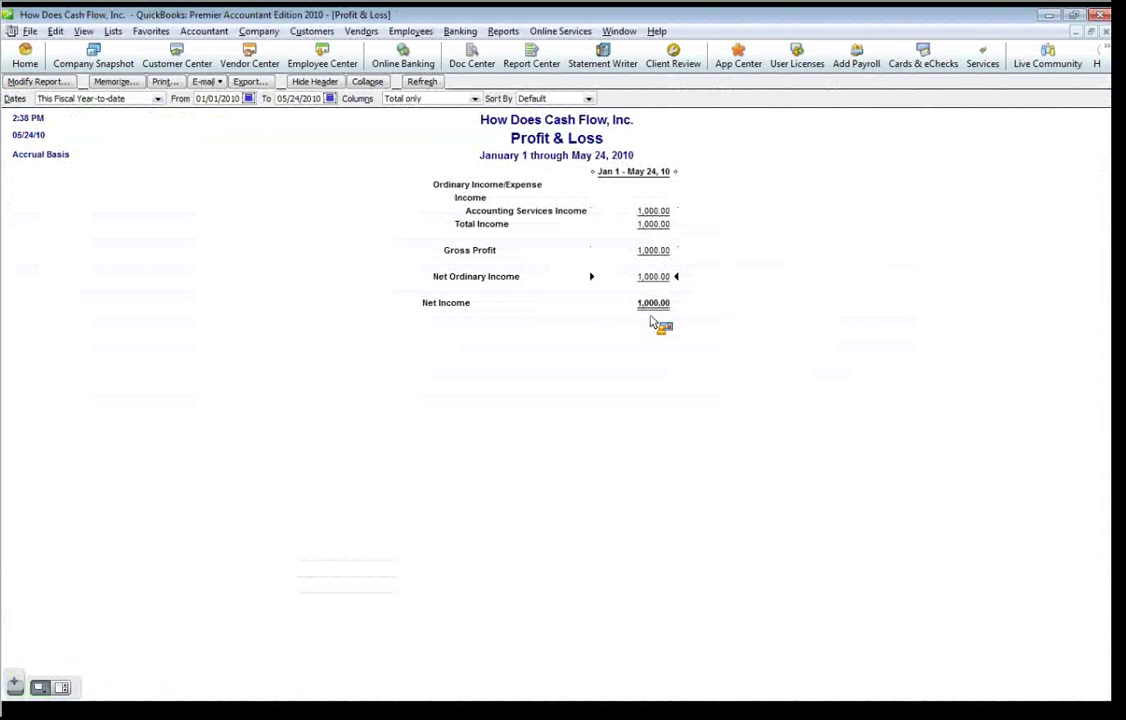
key(alt+Tab)
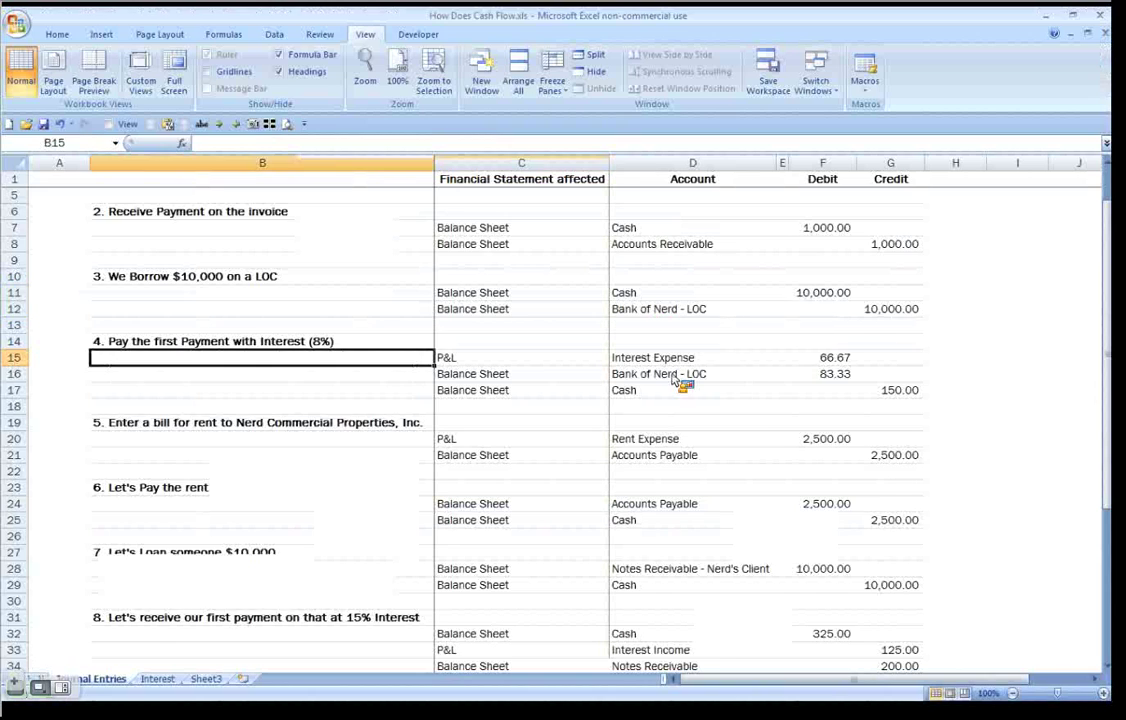
Switch to QuickBooks, number the Bank Of Nerd check EFT, and add Bank Of Nerd - LOC to the name list as its payee.
key(alt+Tab)
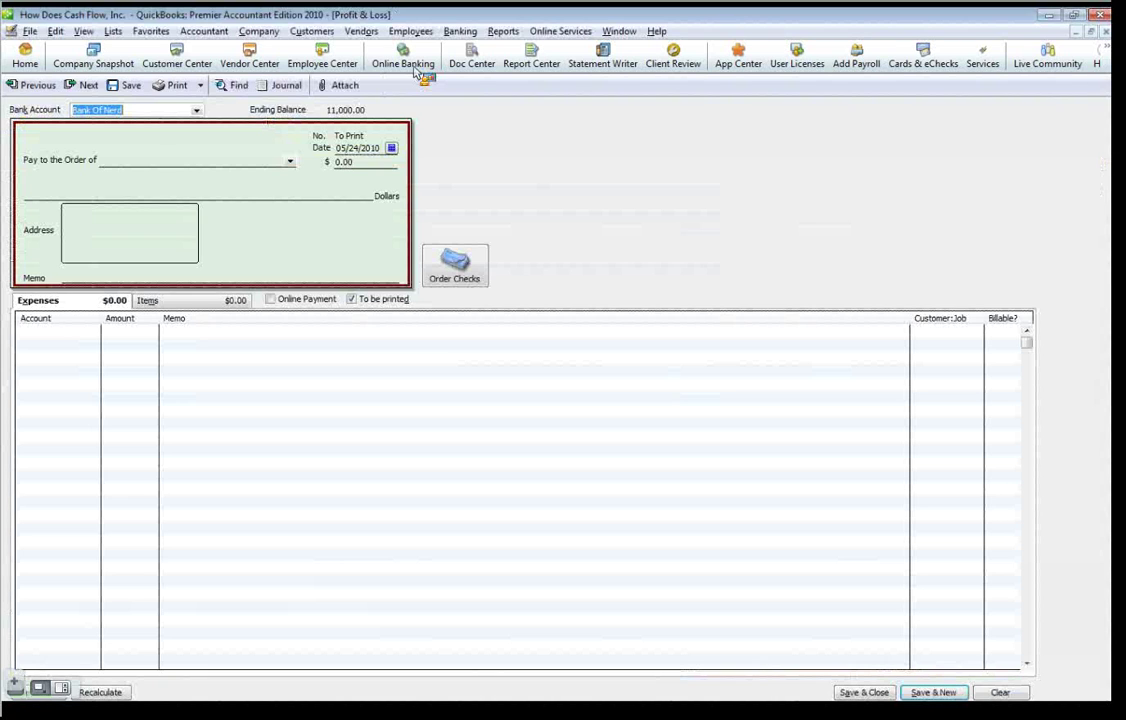
key(Tab)
text(EFT)
key(Tab)
key(Tab)
text(Bank Of Nerd)
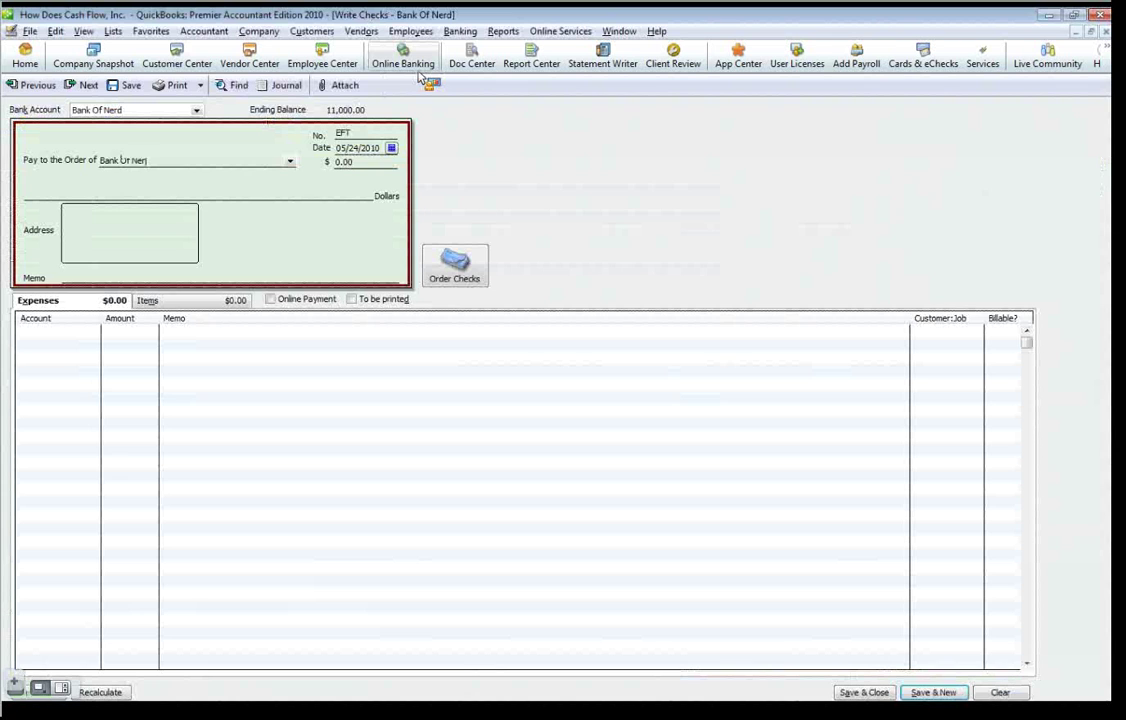
text( - LOC)
key(Tab)
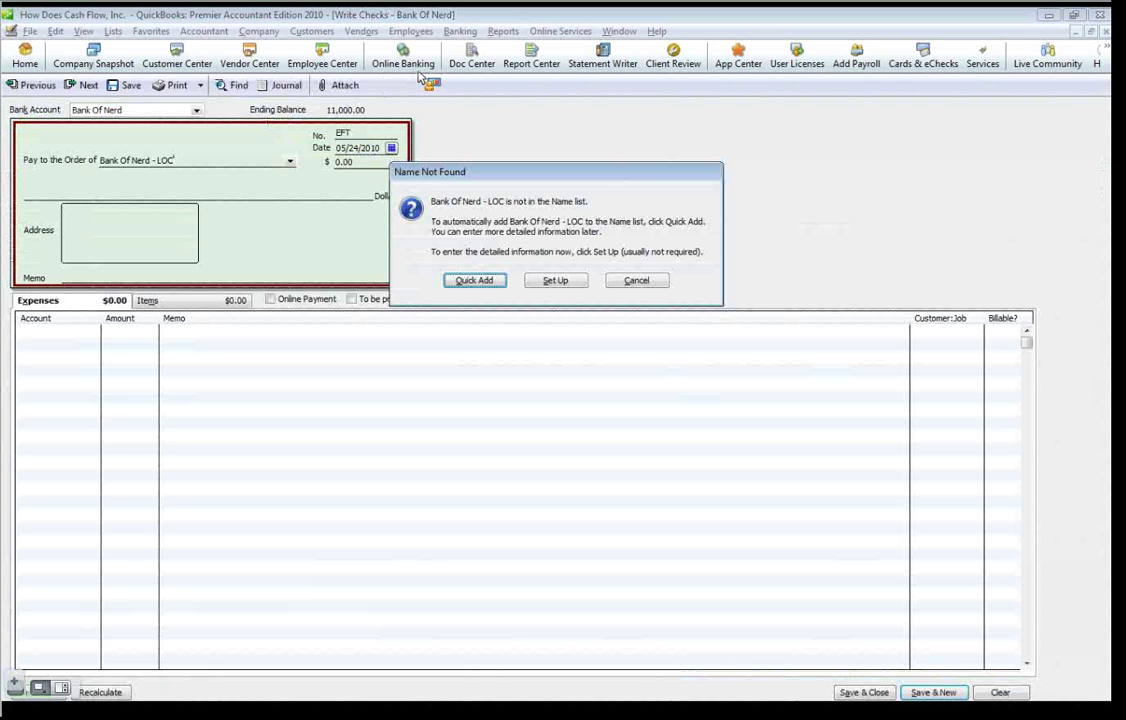
key(Return)
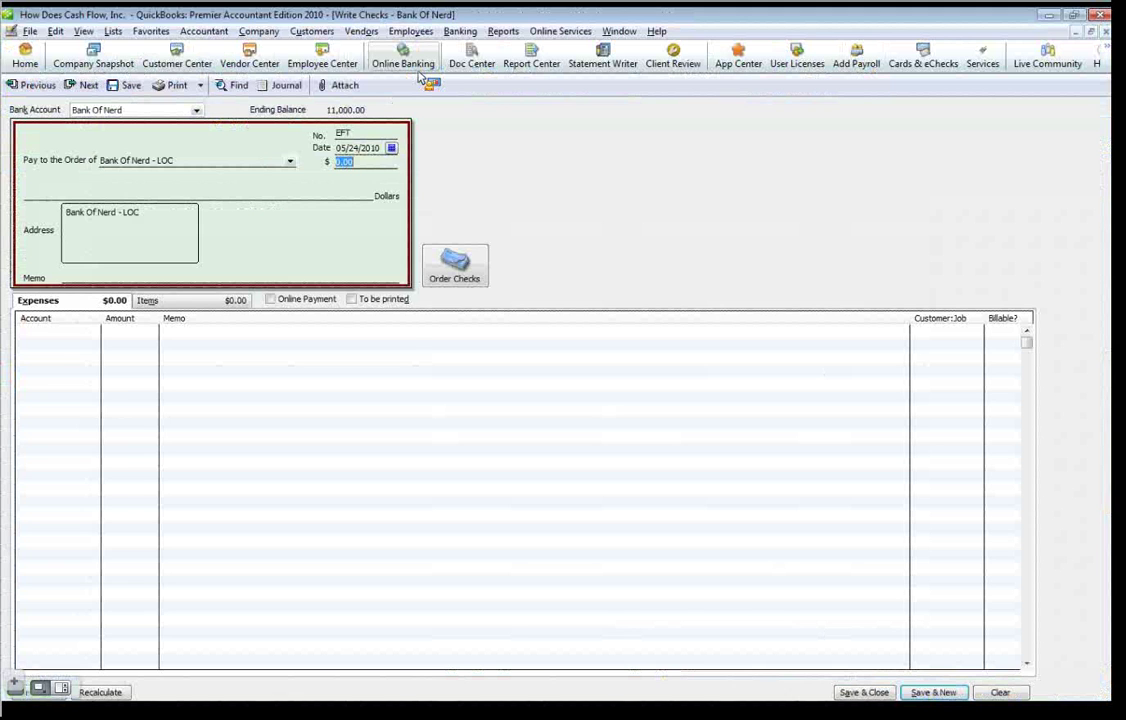
Set the check amount to 150, split into 66.67 for Interest Expense and 83.33 for Bank of Nerd - LOC per the workbook.
text(150)
key(Tab)
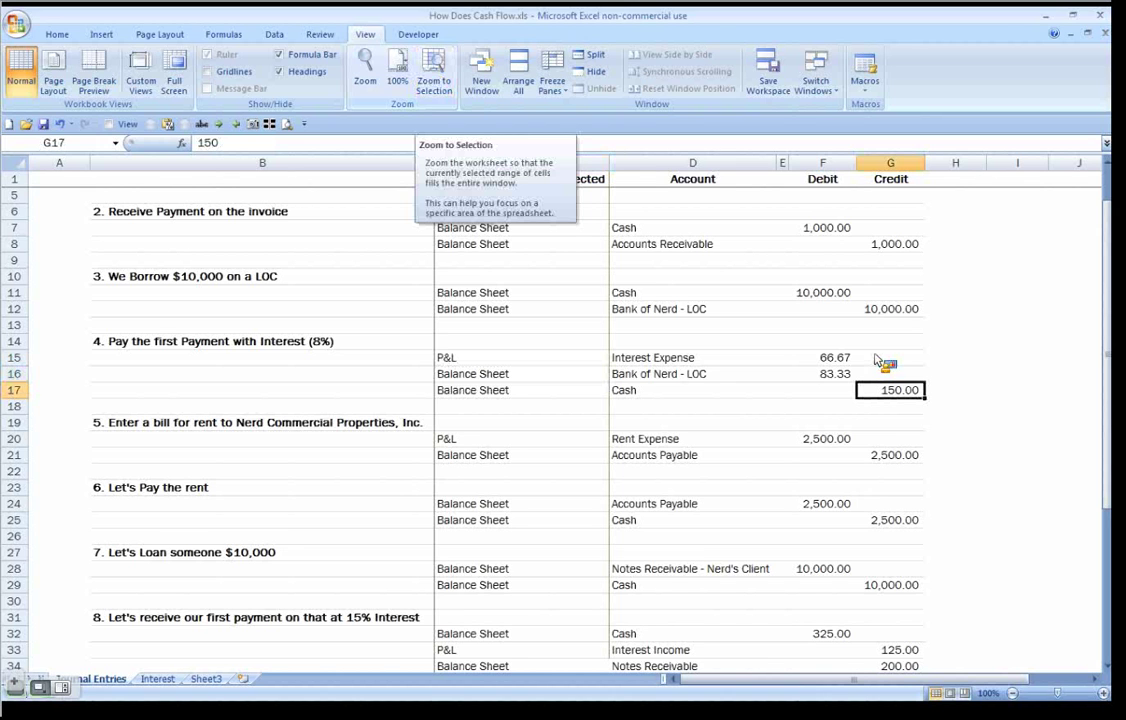
key(alt+Tab)
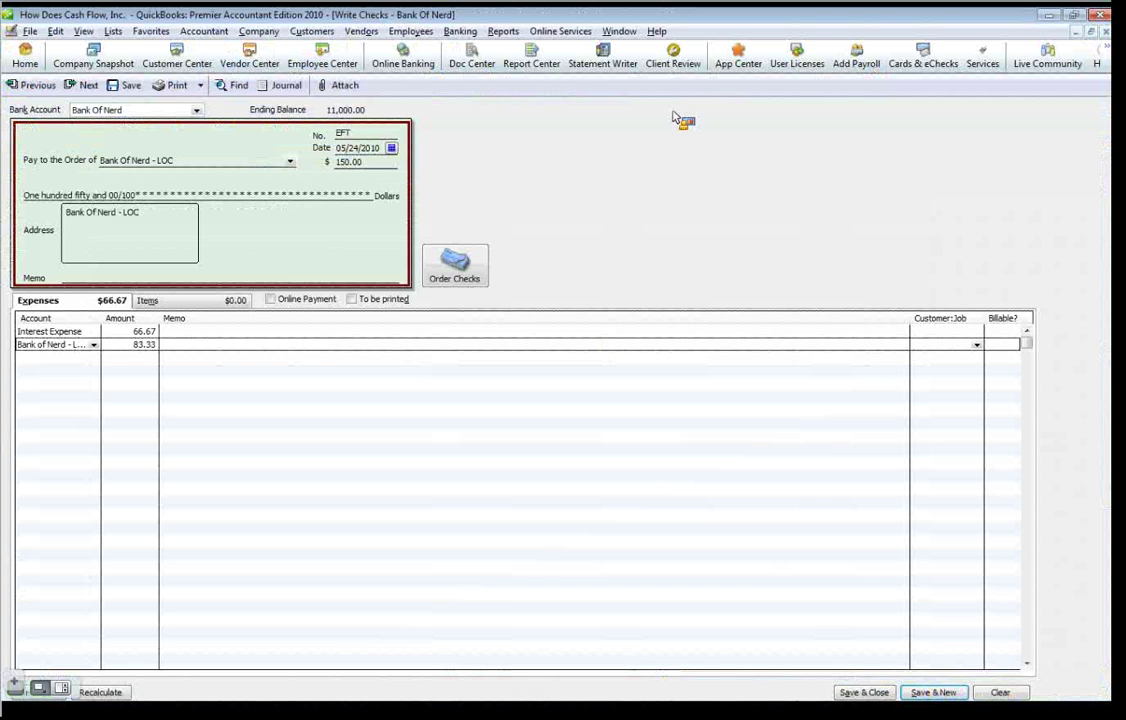
Widen the check's Account column to fit the full account names, save the check and return to the Profit & Loss report.
drag(104, 330, 174, 330)
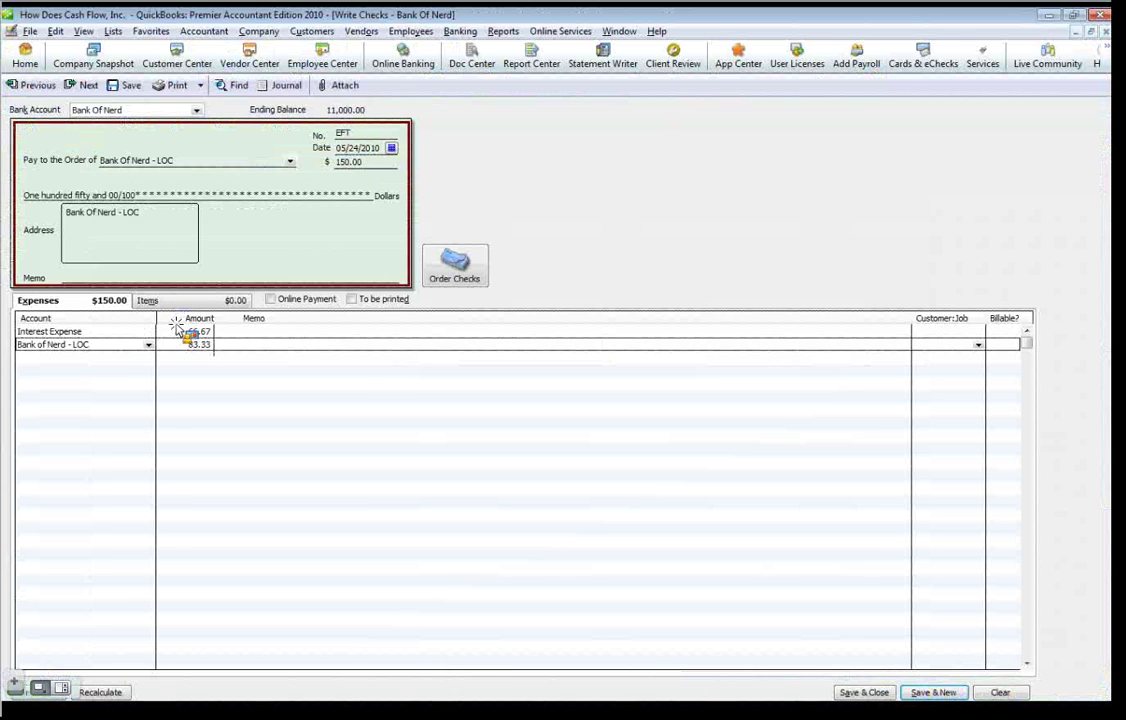
click(339, 332)
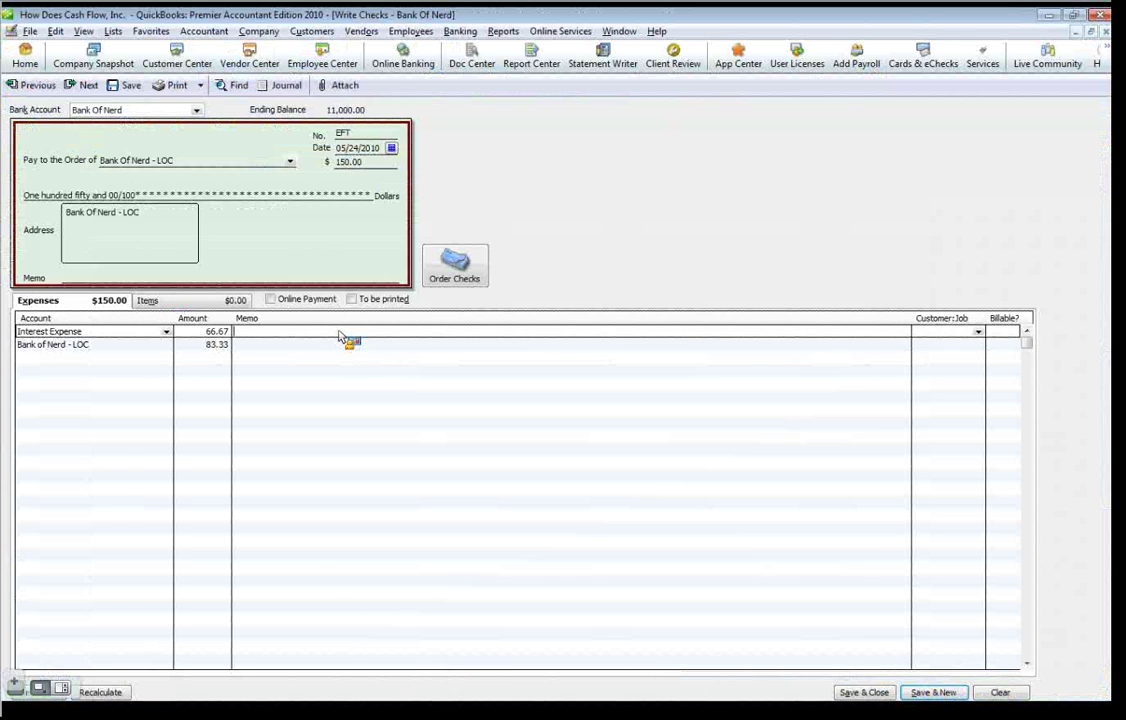
key(ctrl+Tab)
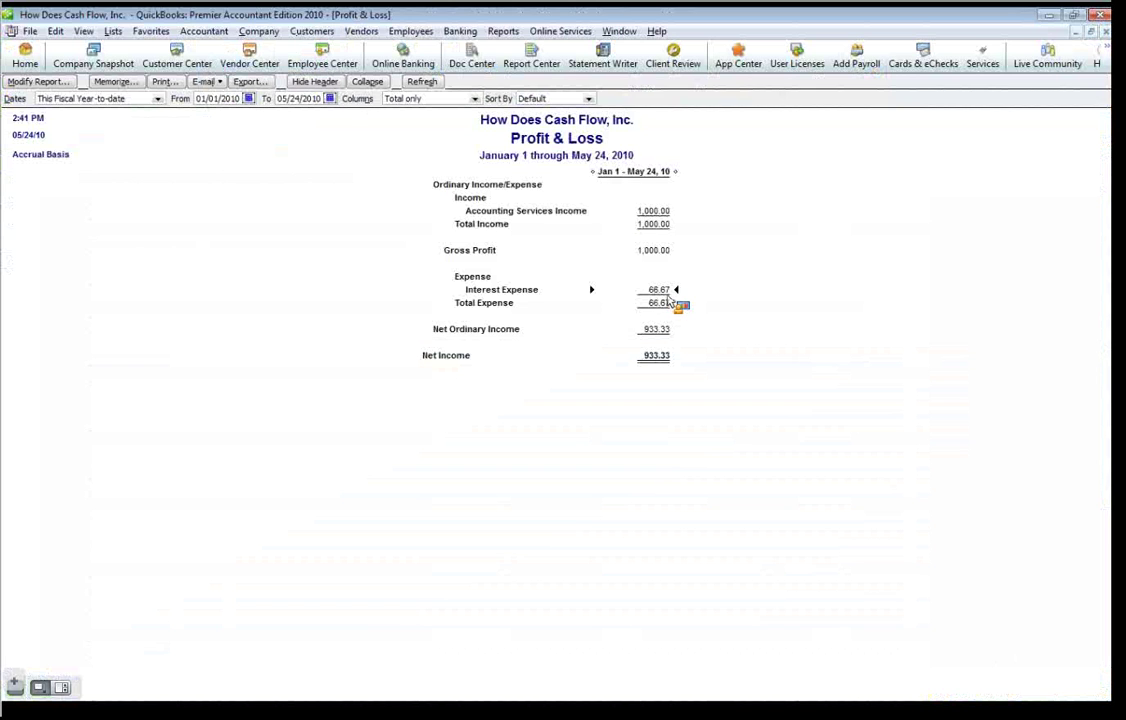
Compare the Balance Sheet report with the first loan payment entry in the Excel workbook, and locate the rent bill entry that follows.
key(ctrl+Tab)
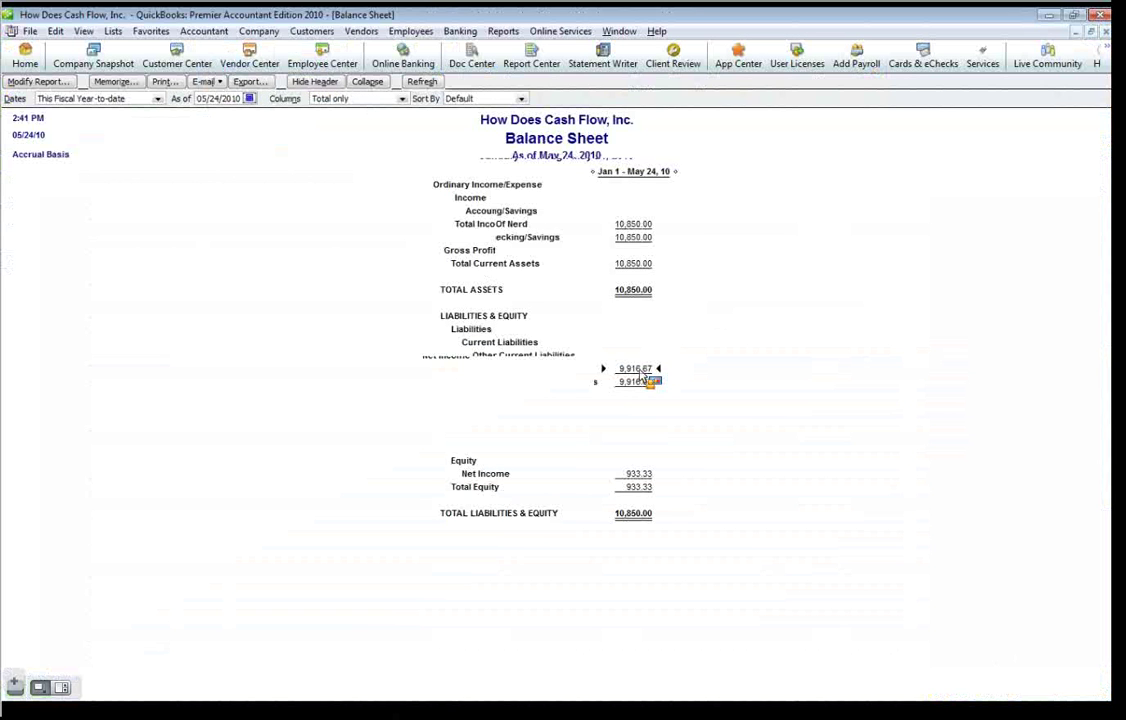
key(alt+Tab)
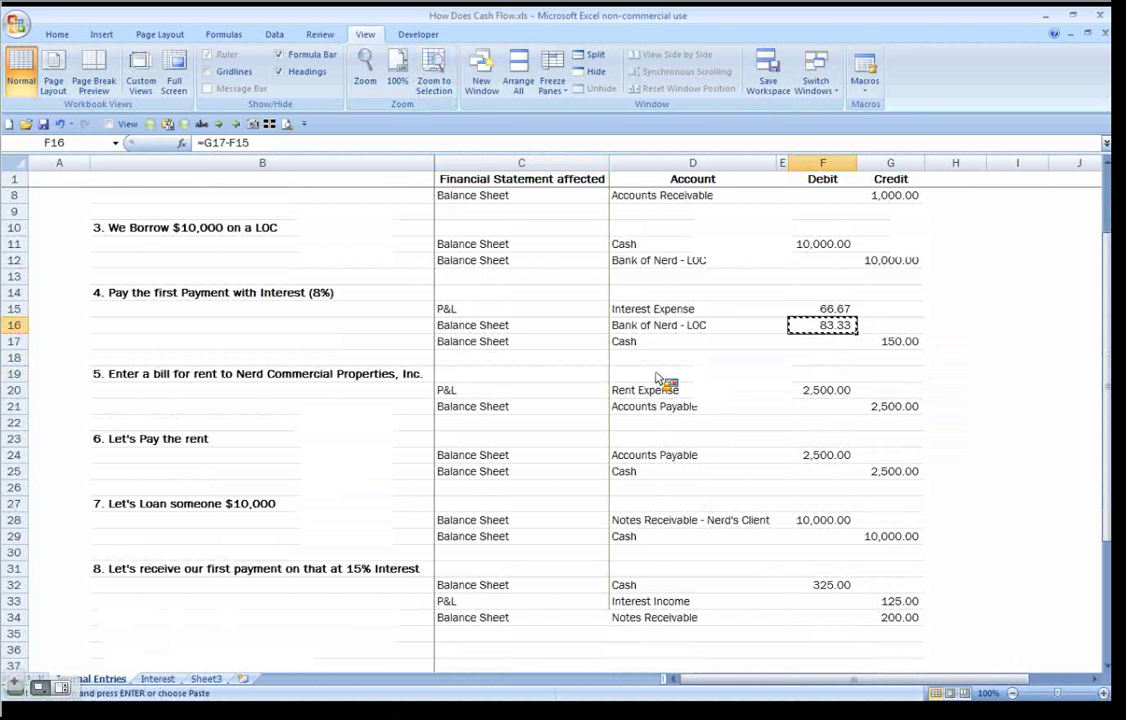
key(alt+Tab)
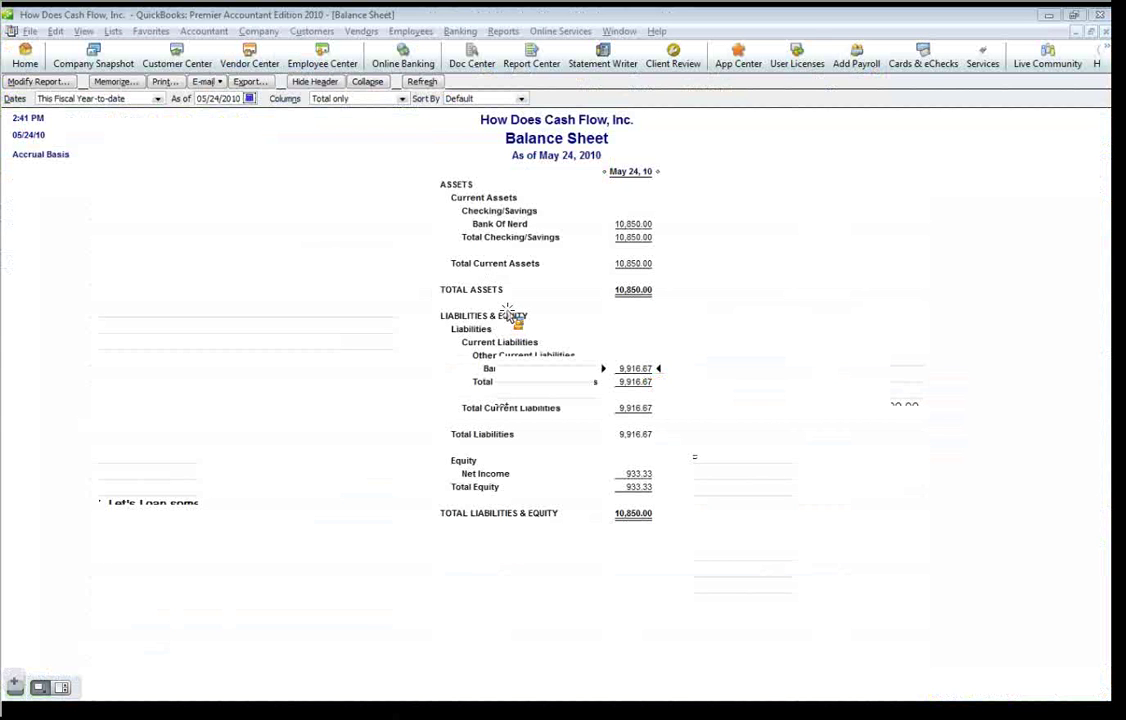
key(alt+Tab)
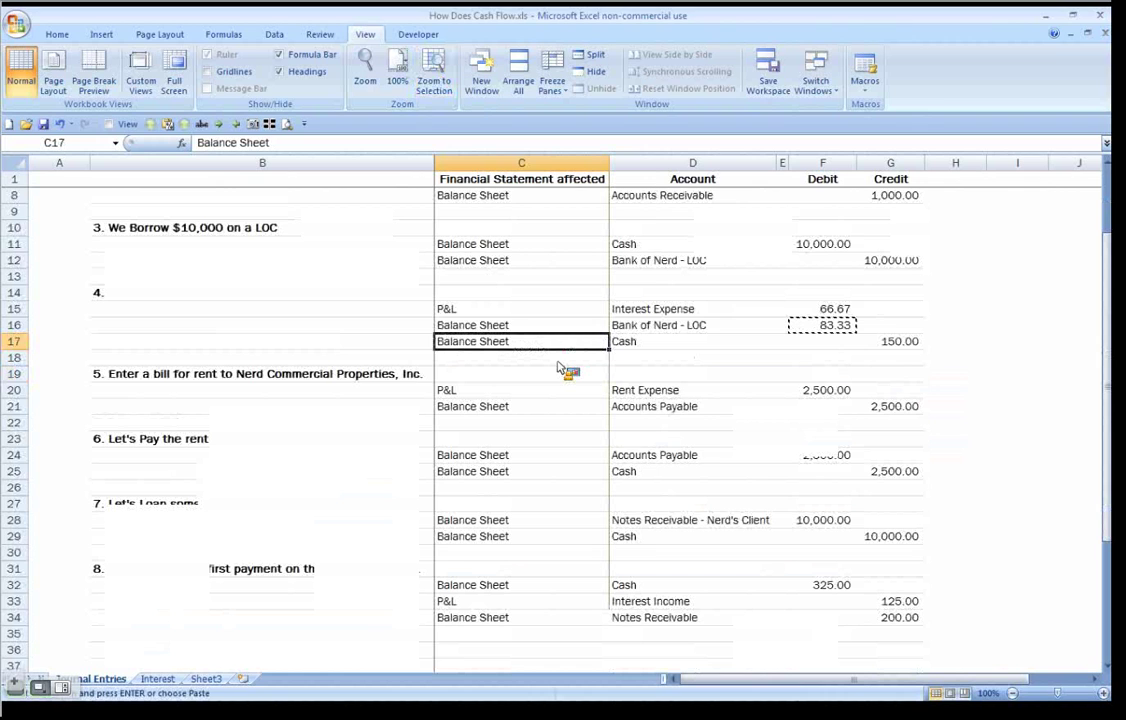
click(495, 378)
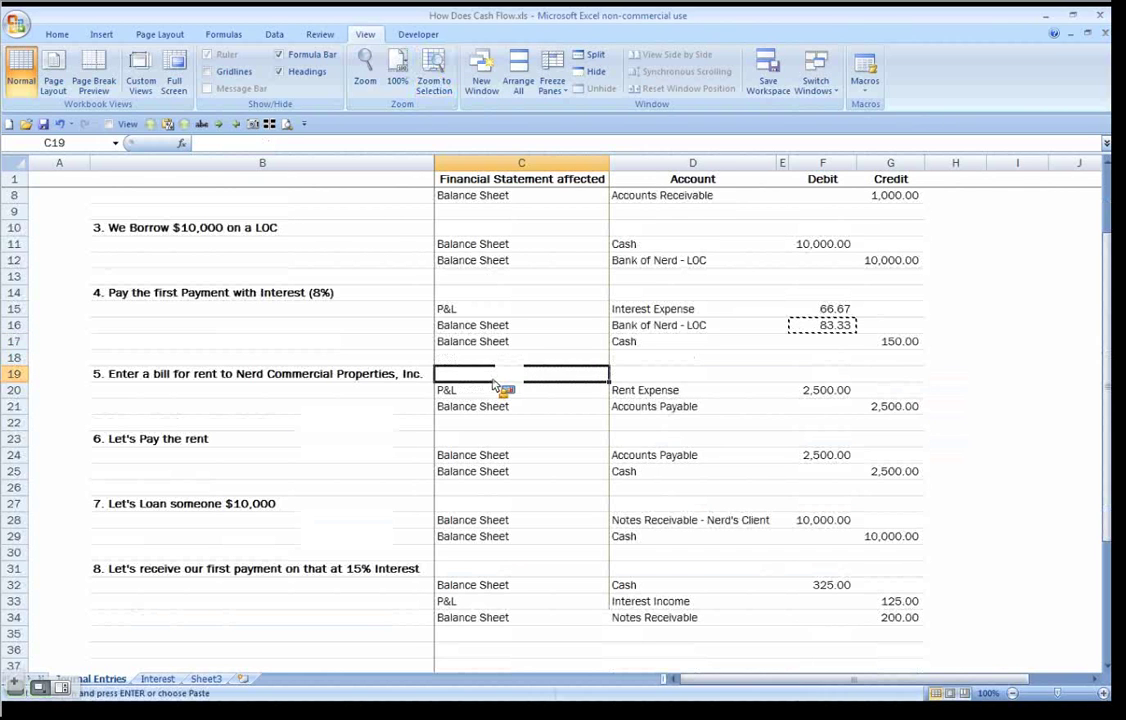
key(alt+Tab)
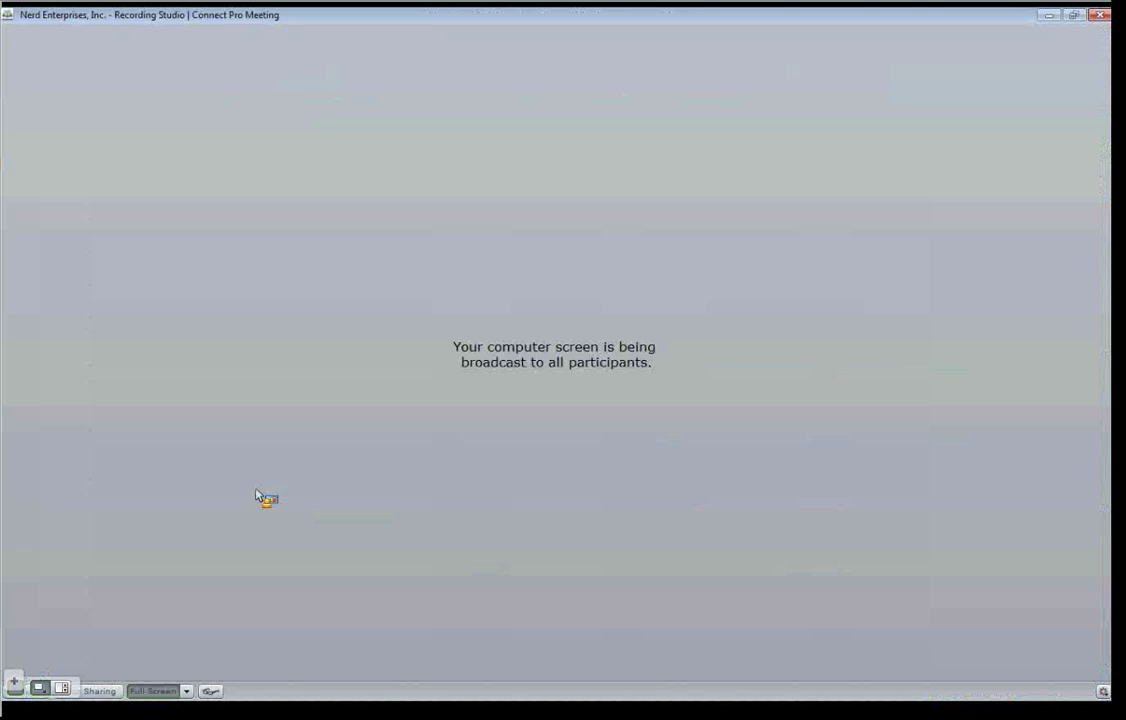